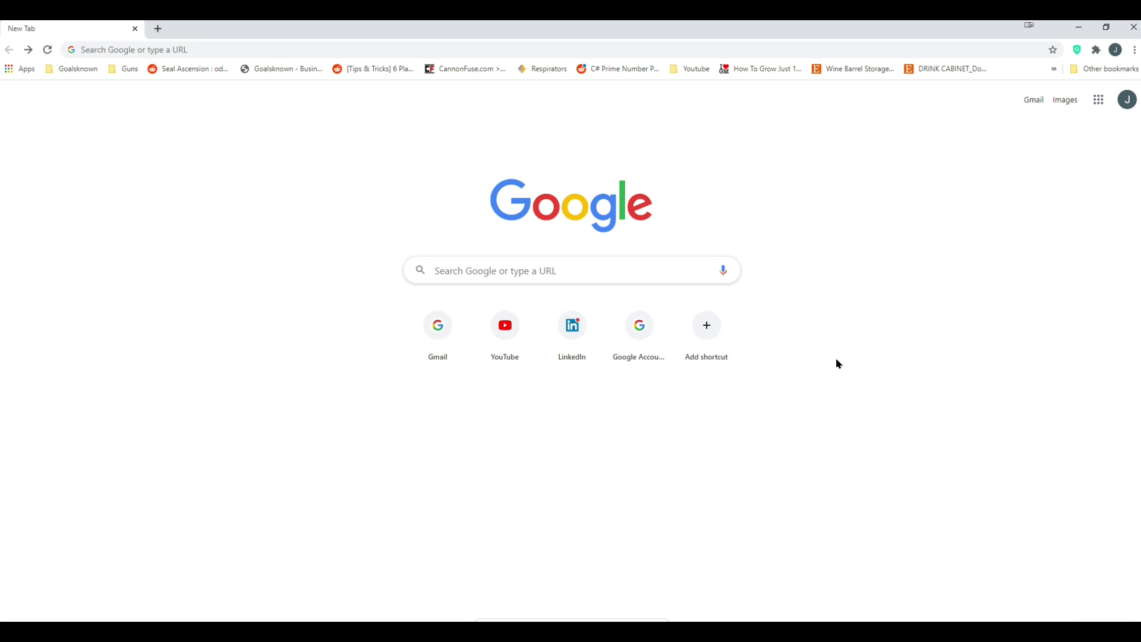
Search Google for 'steam achievement manager'
click(669, 263)
click(616, 292)
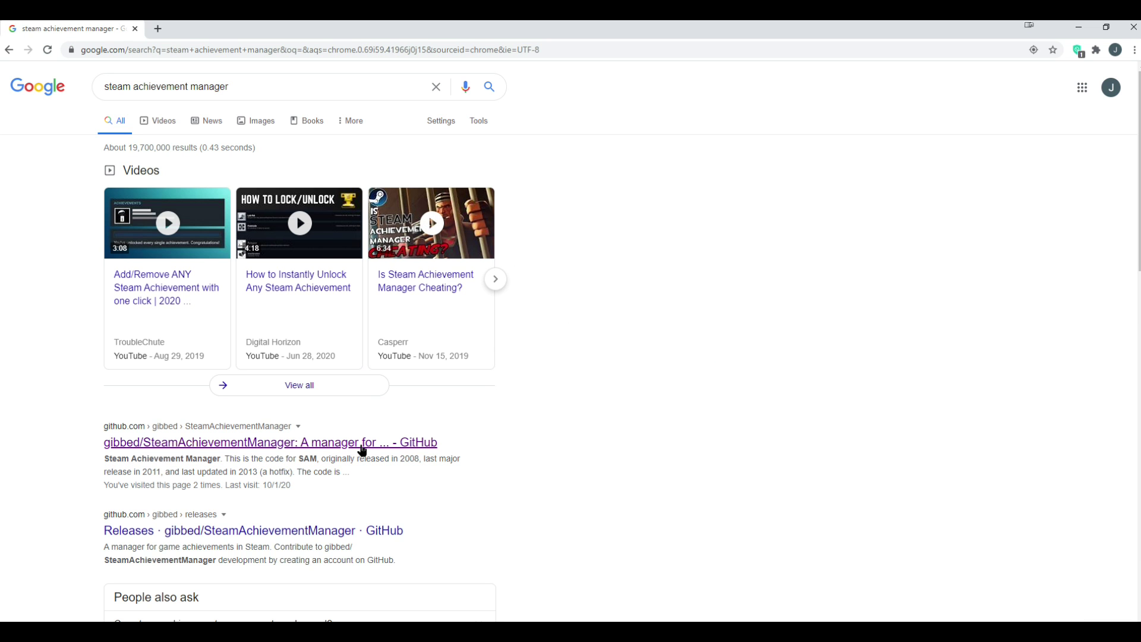
Open the gibbed/SteamAchievementManager repository and go to its latest 7.0.25 release page
click(304, 445)
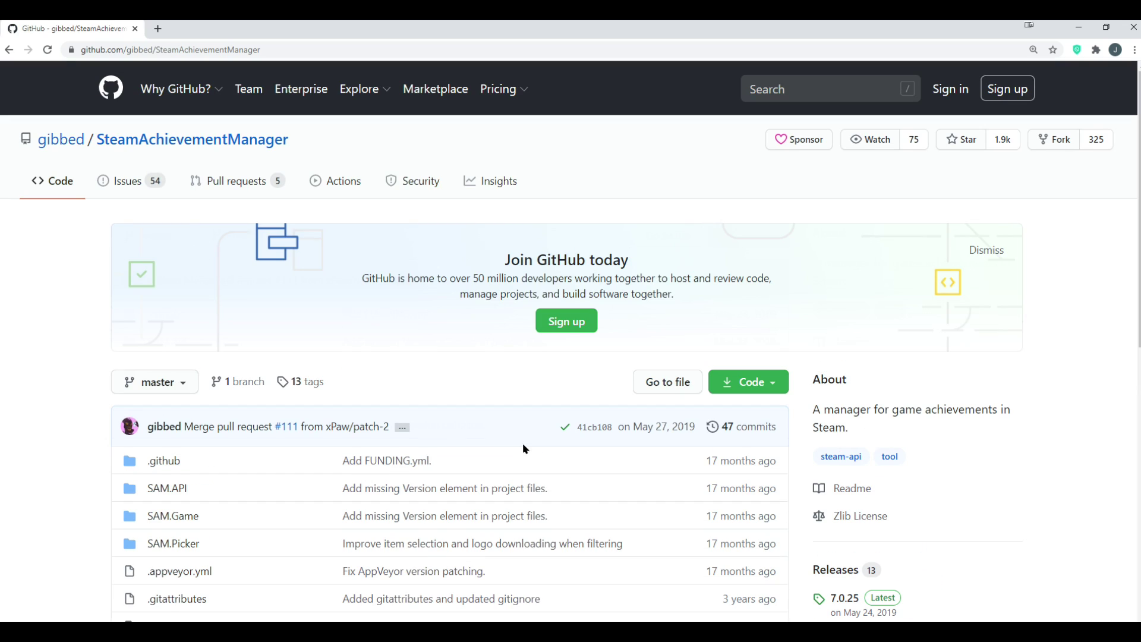
scroll(446, 416, down, 1)
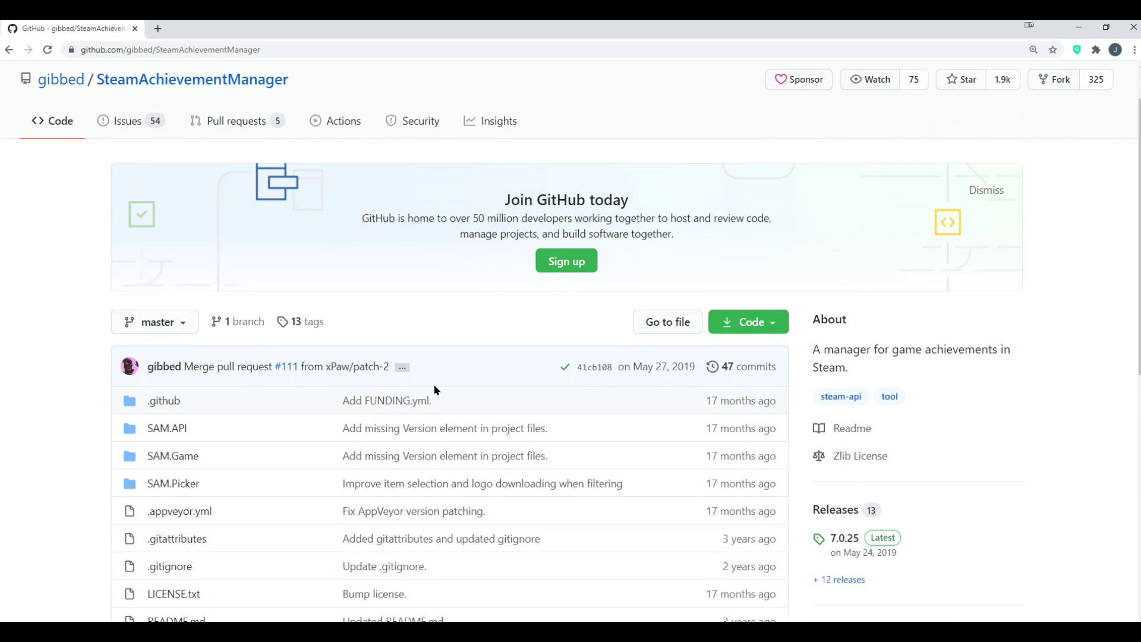
scroll(516, 332, down, 7)
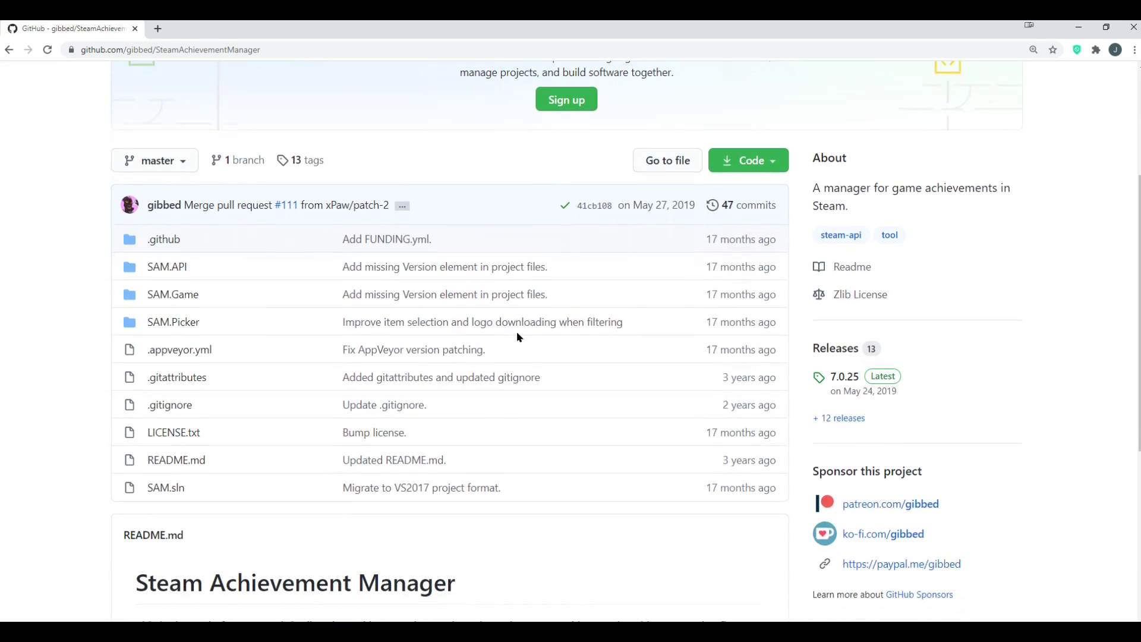
scroll(510, 339, down, 2)
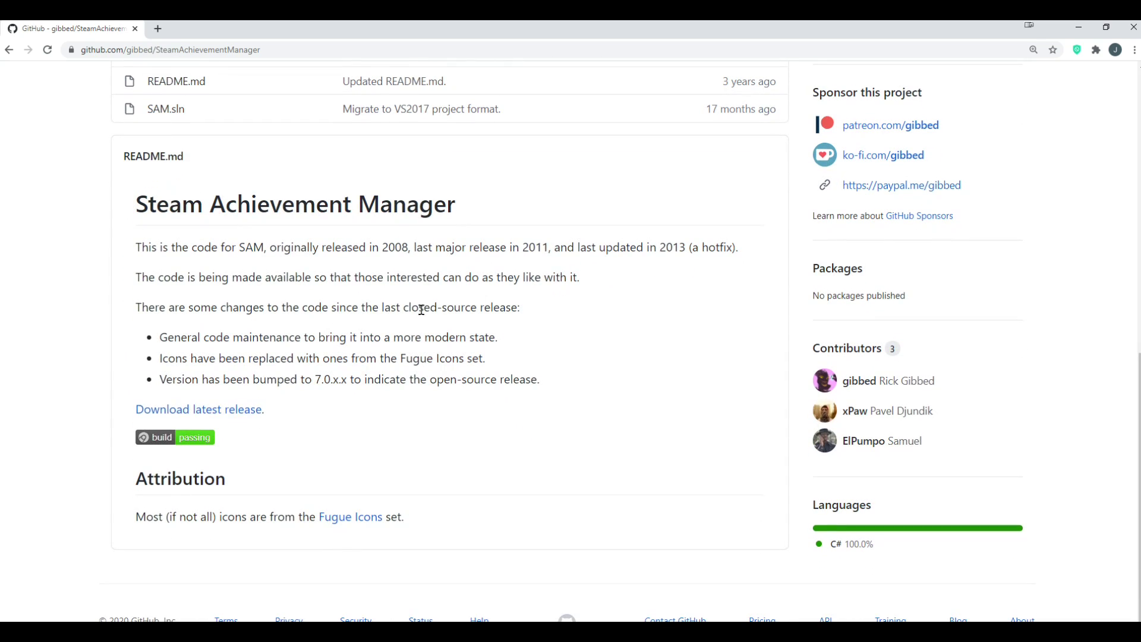
click(222, 409)
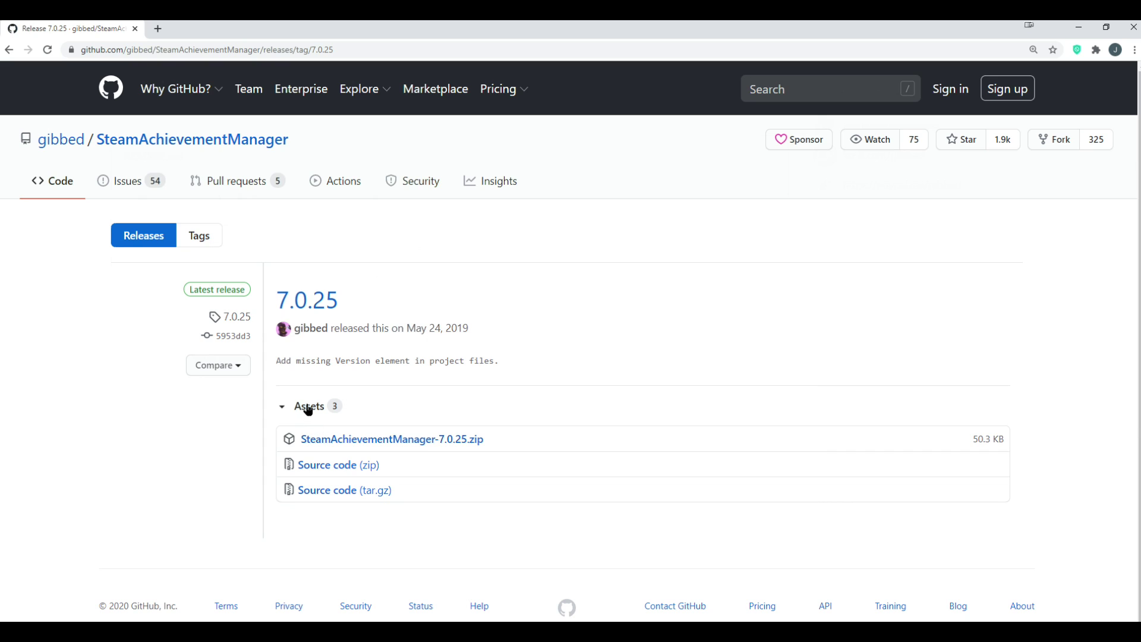
Download SteamAchievementManager-7.0.25.zip from the release assets
scroll(166, 416, down, 1)
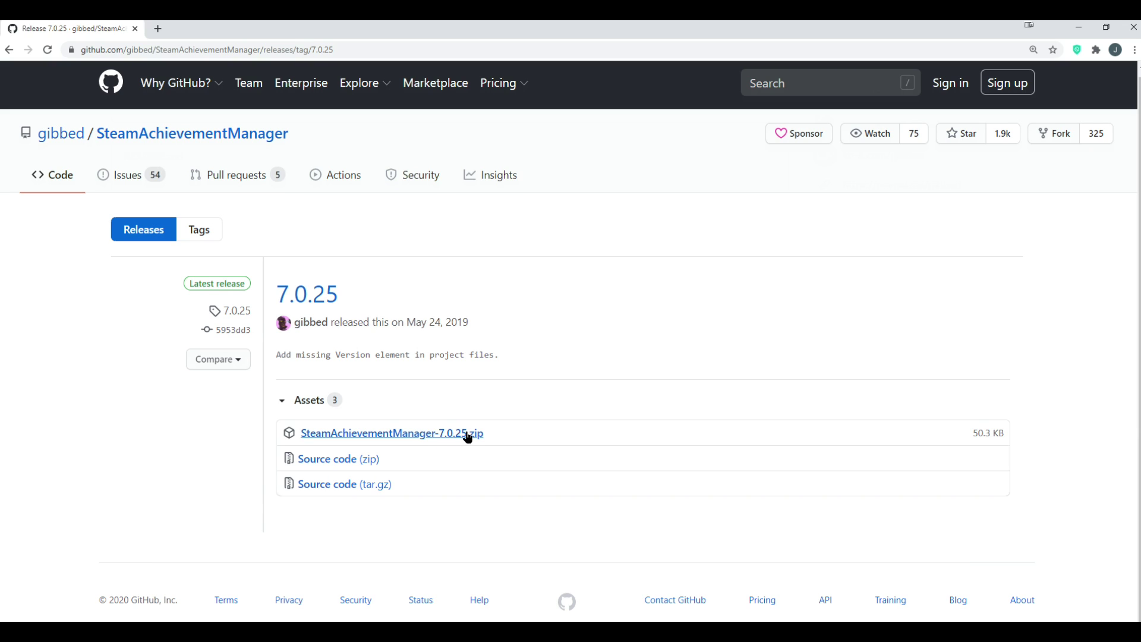
click(397, 438)
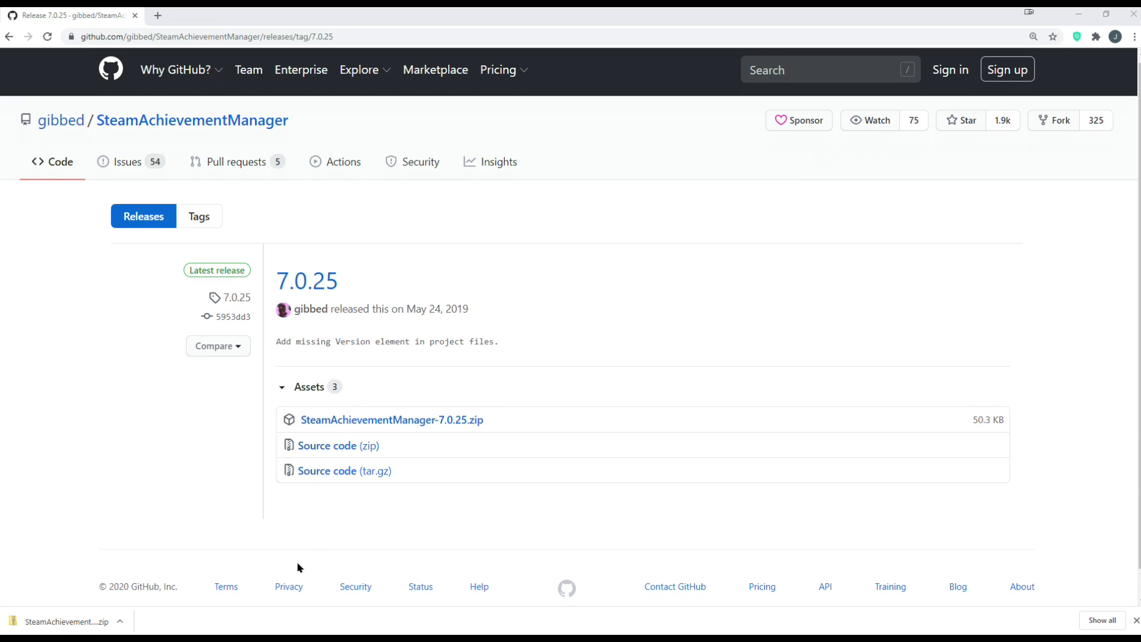
click(119, 621)
Extract SteamAchievementManager-7.0.25.zip with 7-Zip into a SteamAchievementManager-7.0.25 folder in Downloads
click(154, 584)
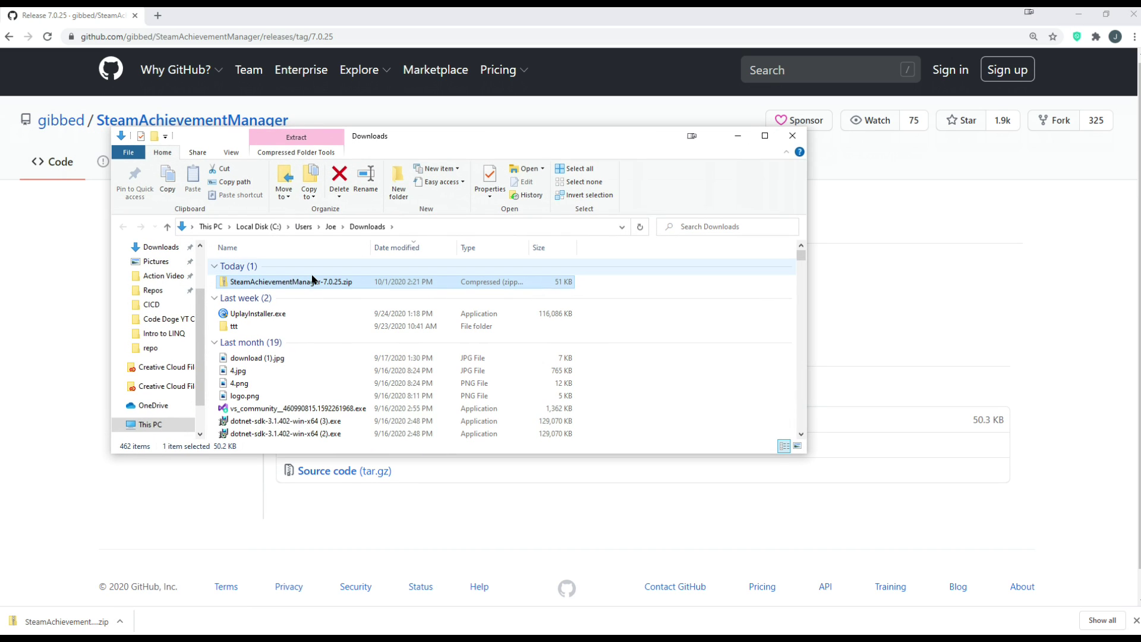
right_click(316, 286)
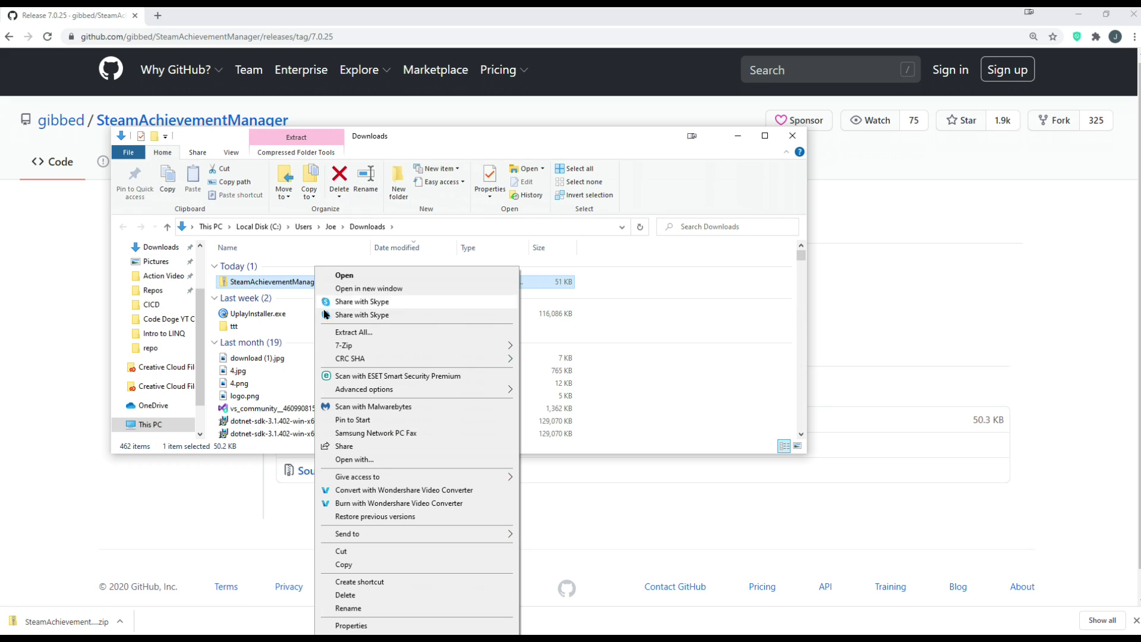
mouse_move(341, 344)
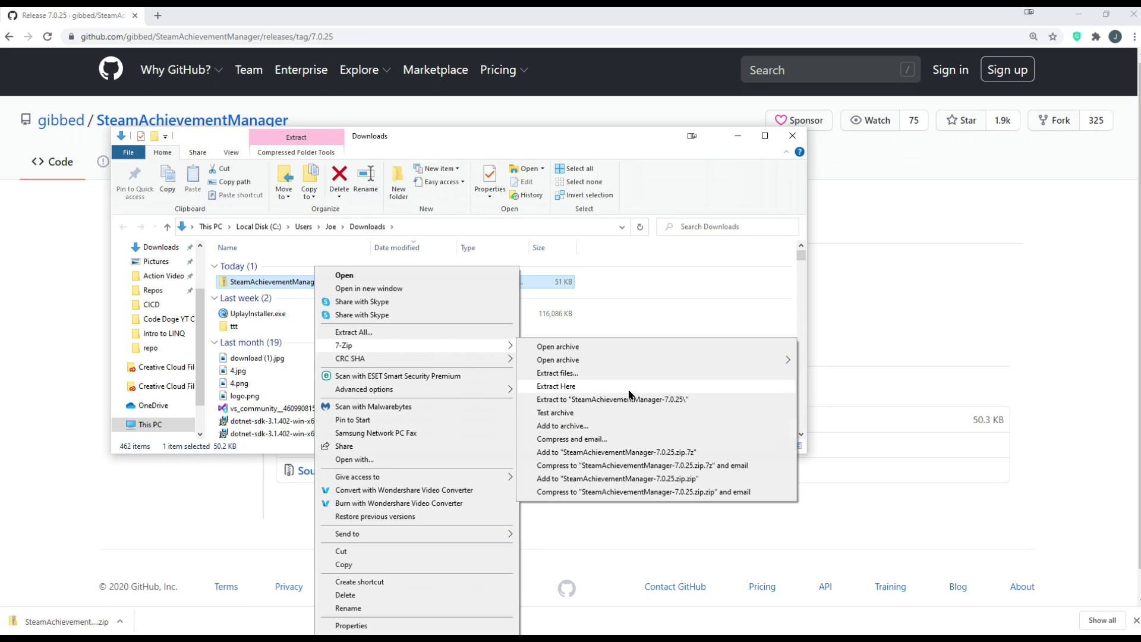
click(625, 400)
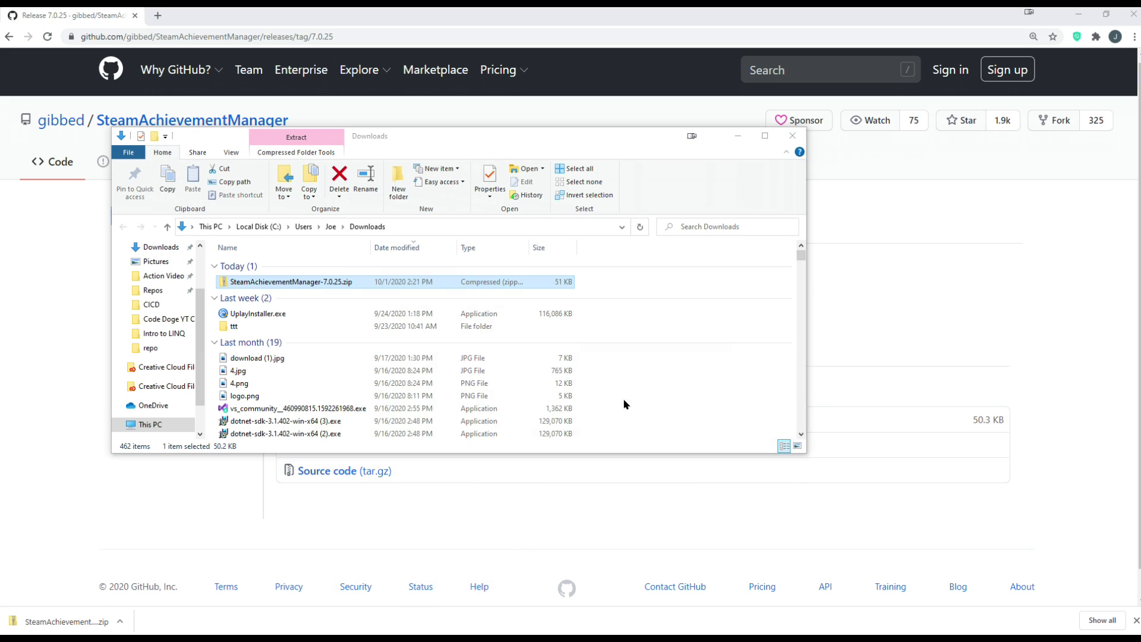
Open the extracted SteamAchievementManager-7.0.25 folder and launch SAM.Game.exe
double_click(304, 295)
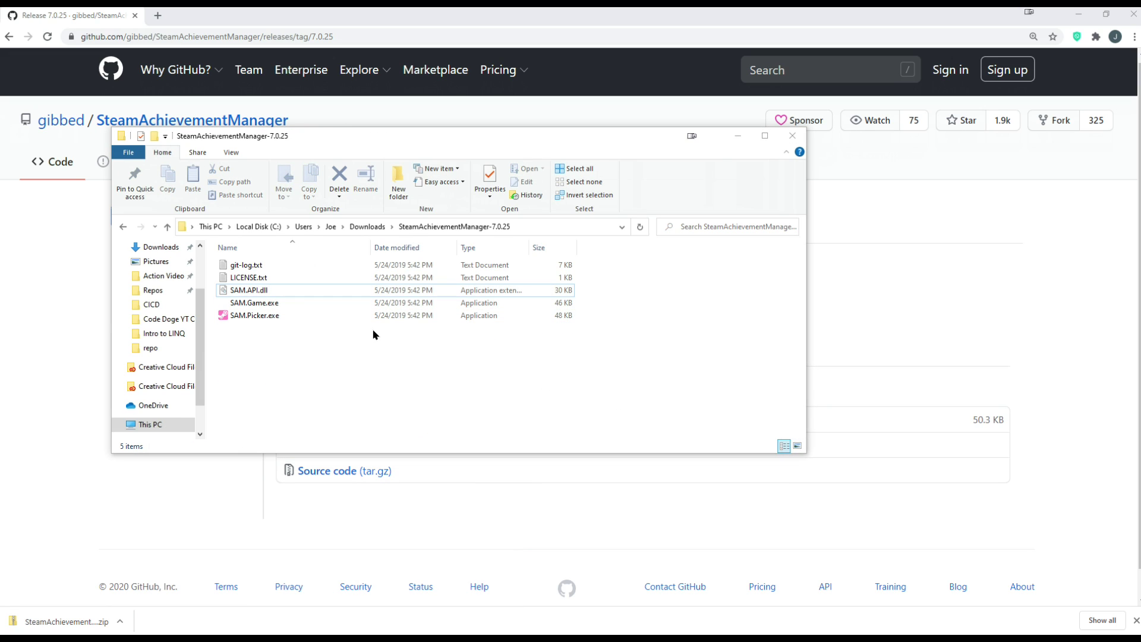
click(475, 370)
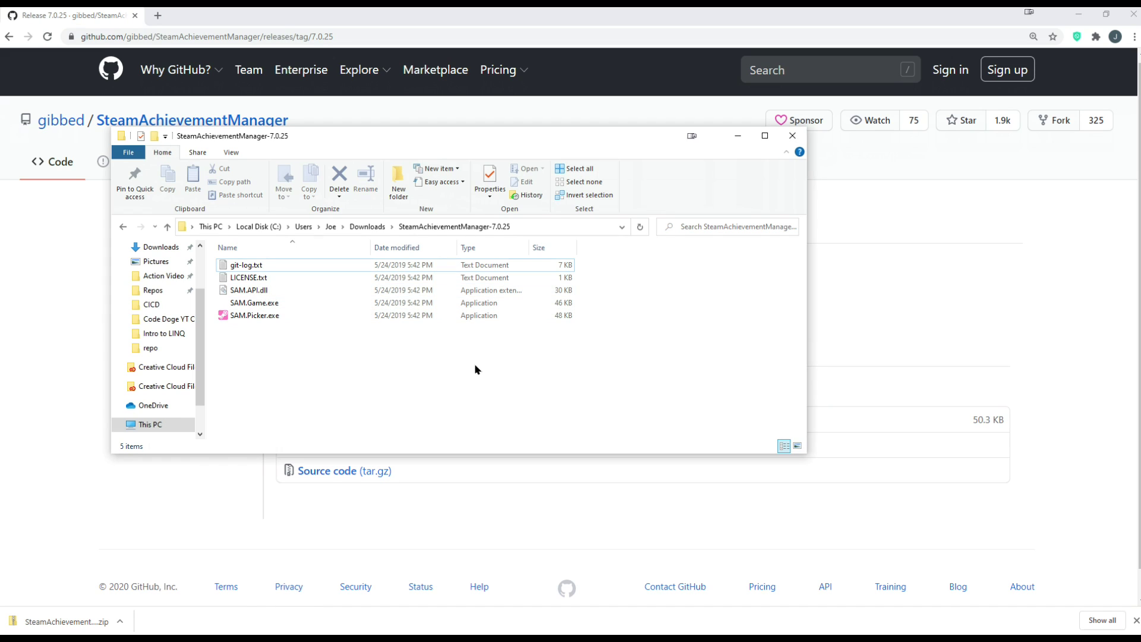
click(288, 306)
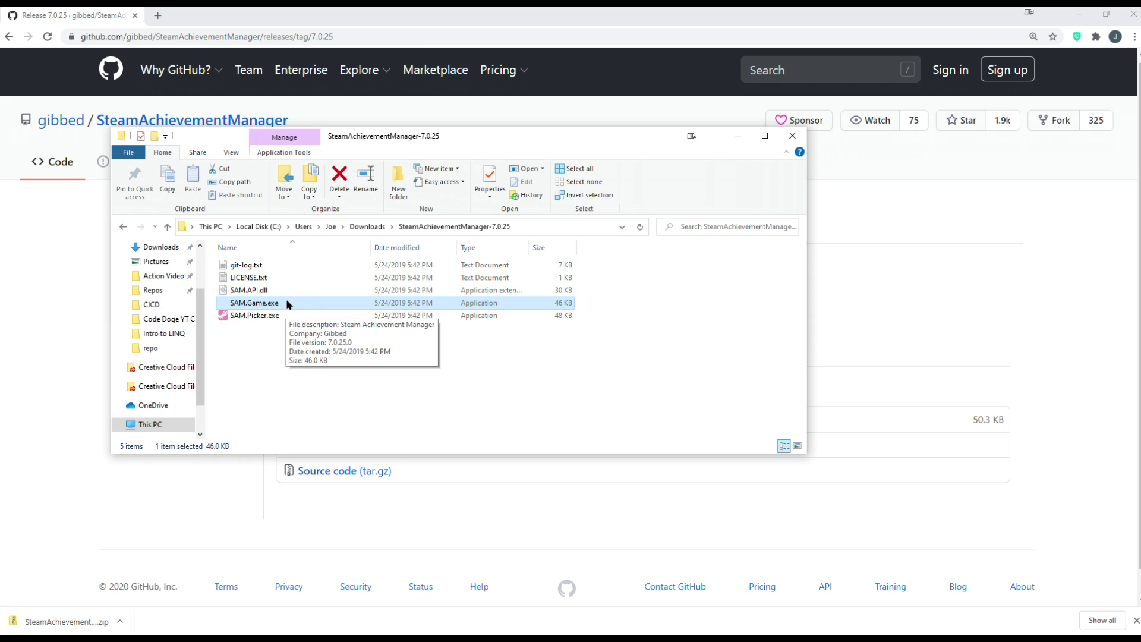
double_click(286, 303)
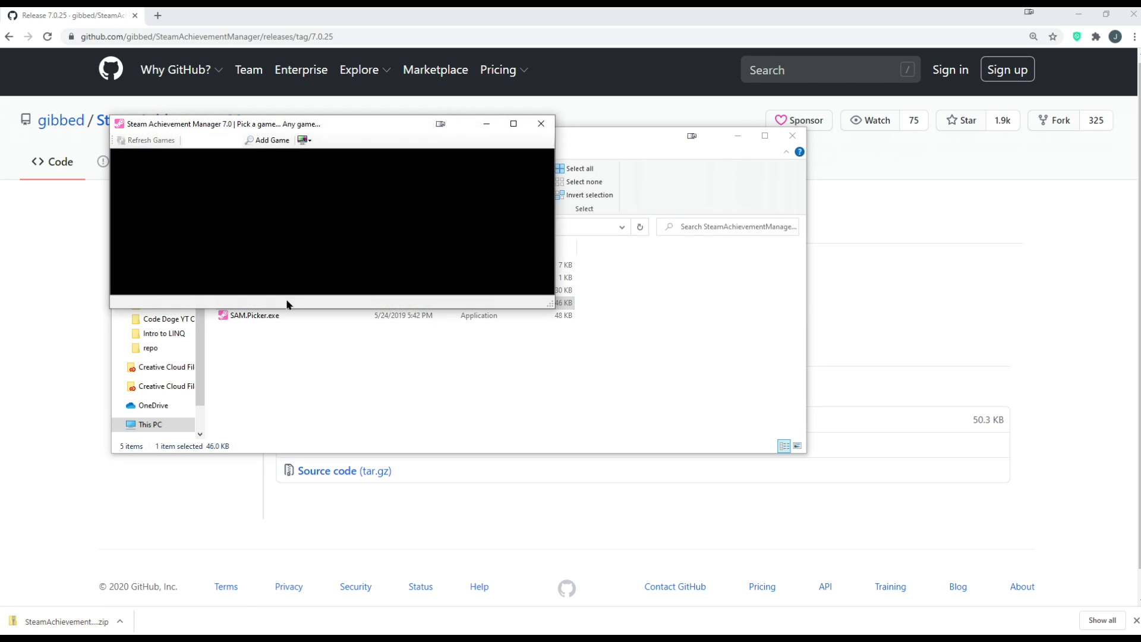
Maximize the SAM game picker and browse the game list in Steam's library Home view
click(513, 124)
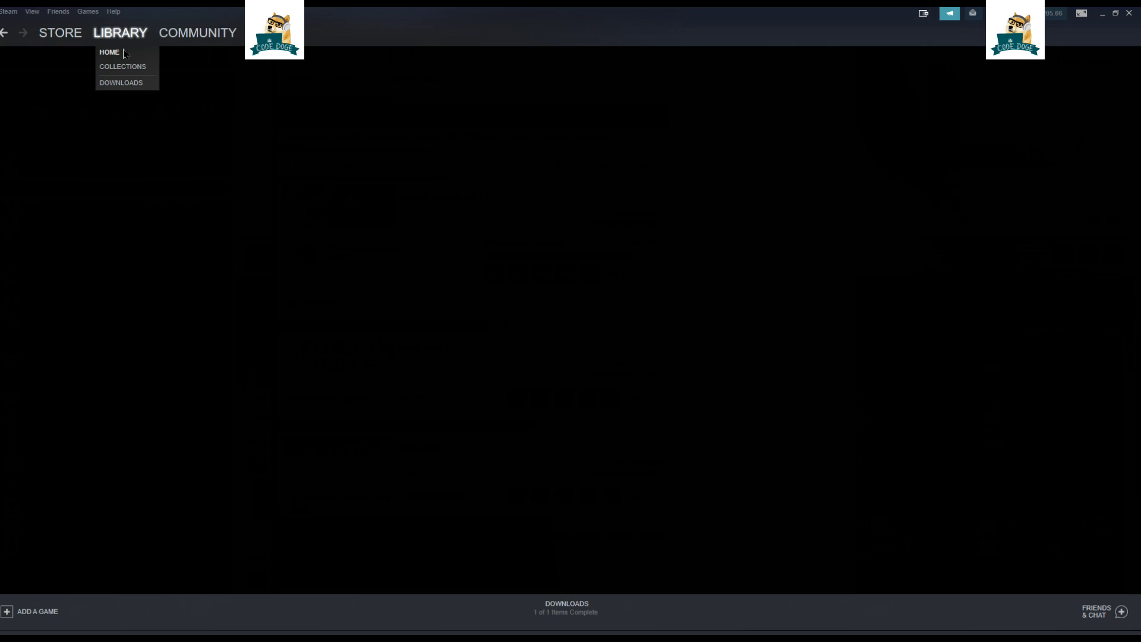
click(125, 54)
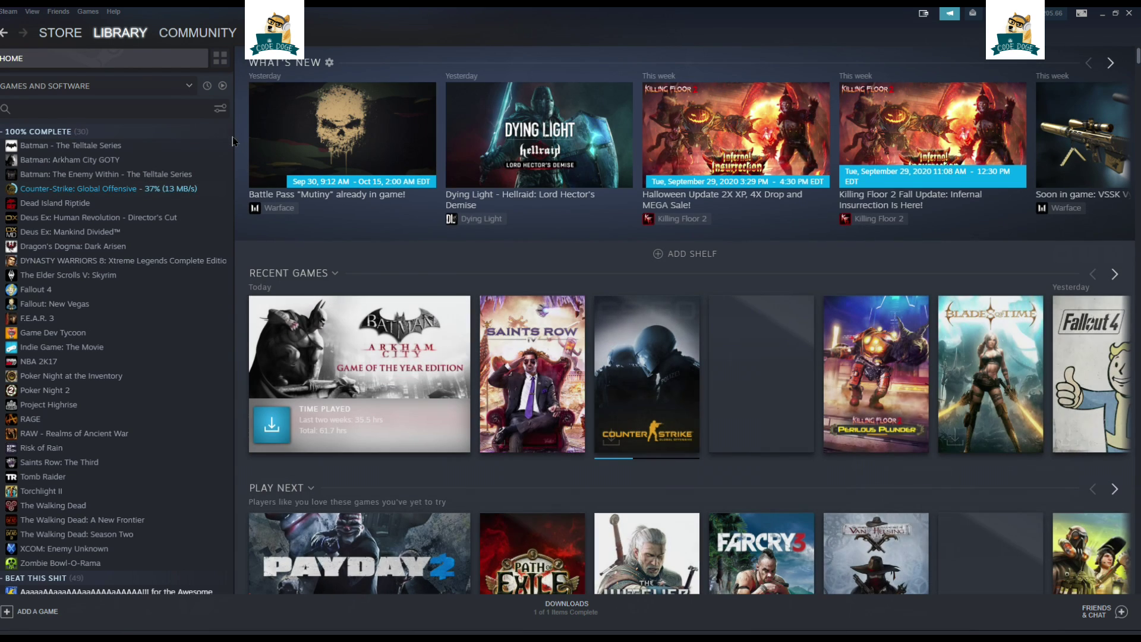
scroll(232, 149, down, 5)
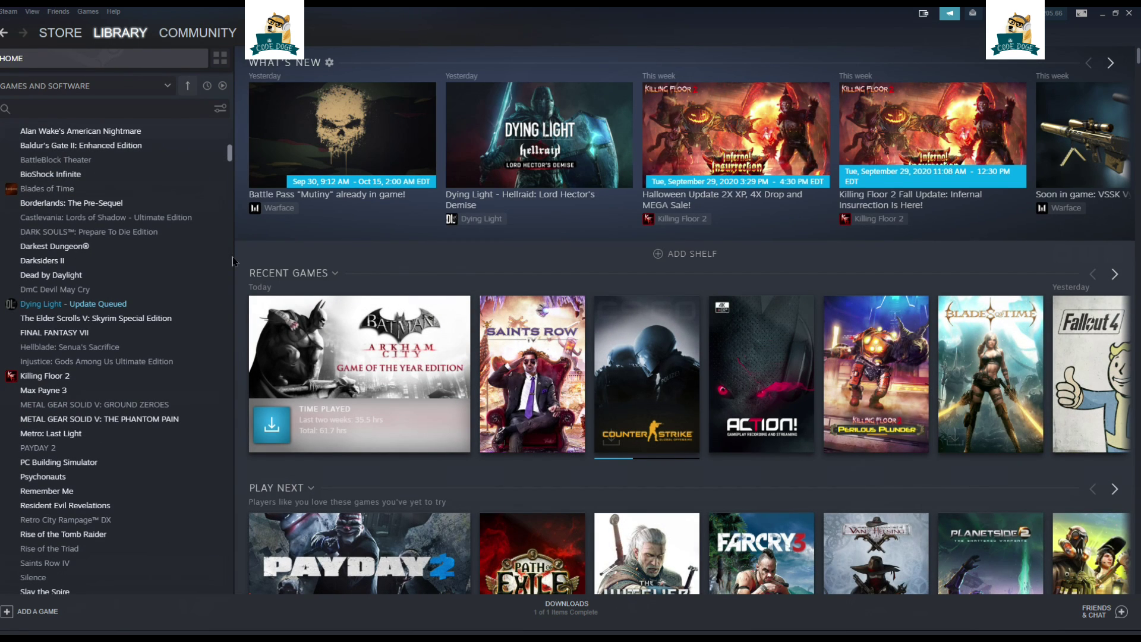
scroll(232, 262, down, 15)
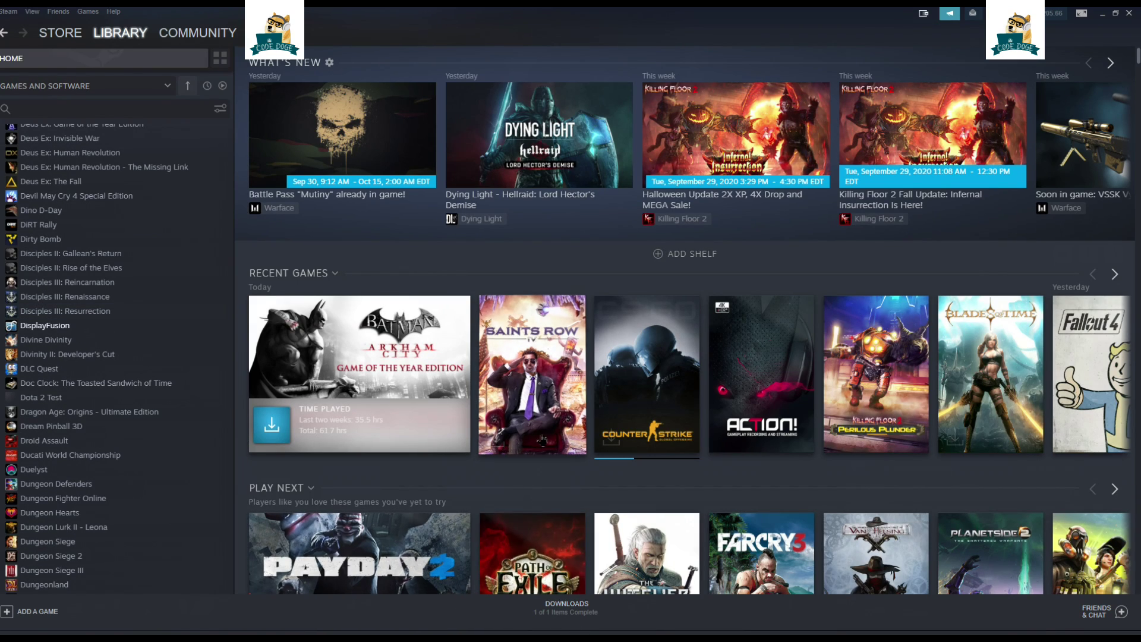
key(super)
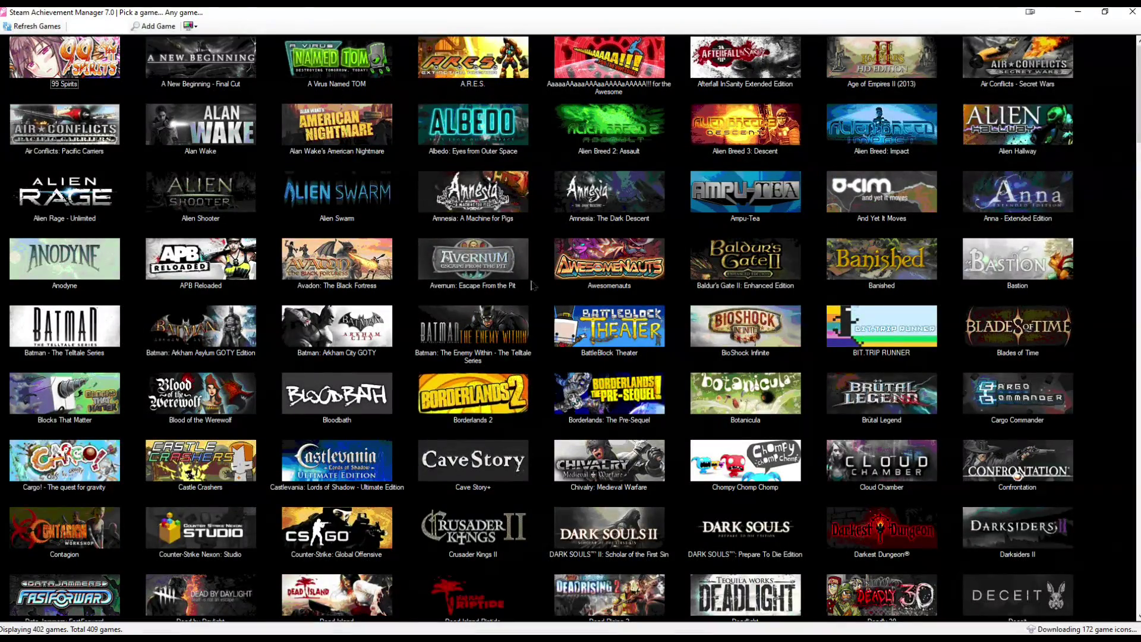
Scroll through the picker's grid of 402 owned games while icons load
scroll(544, 295, down, 2)
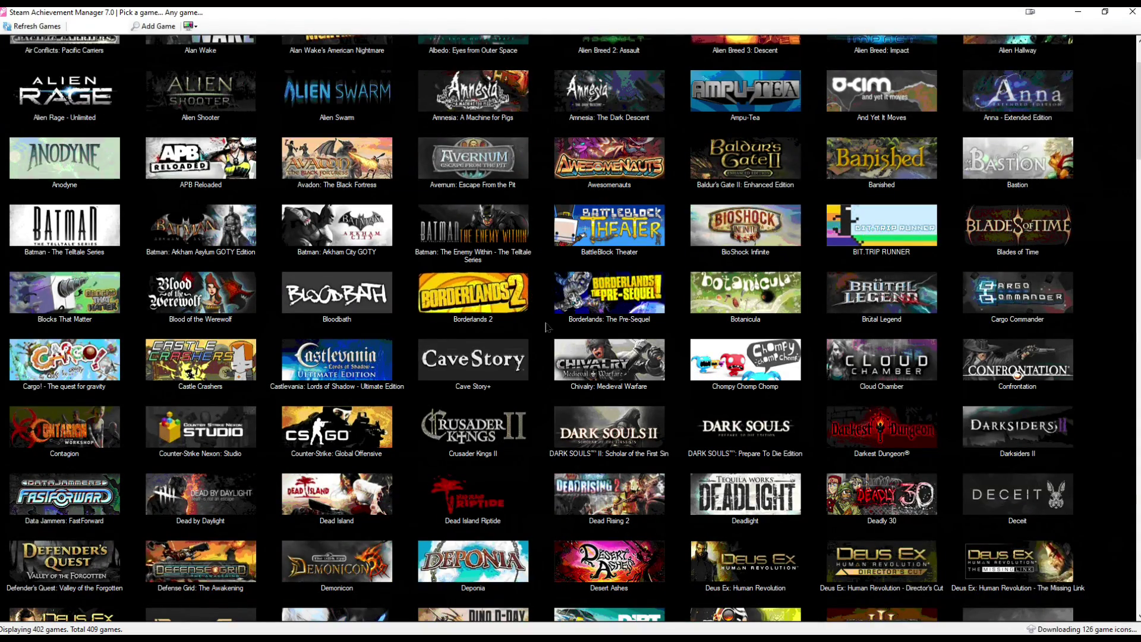
scroll(547, 327, up, 2)
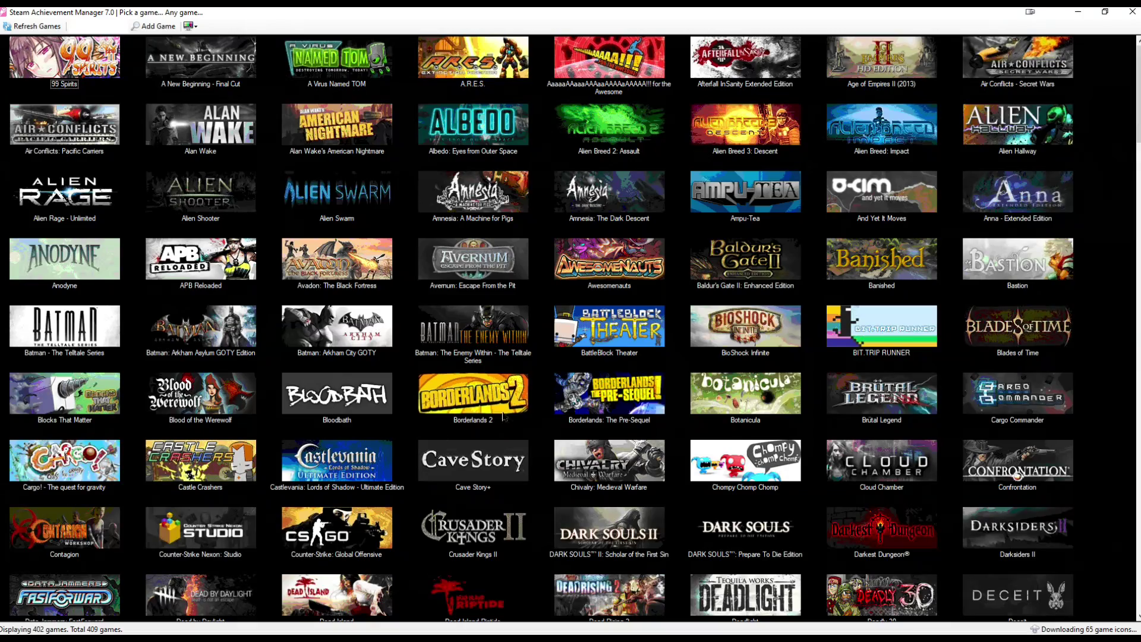
scroll(511, 406, down, 3)
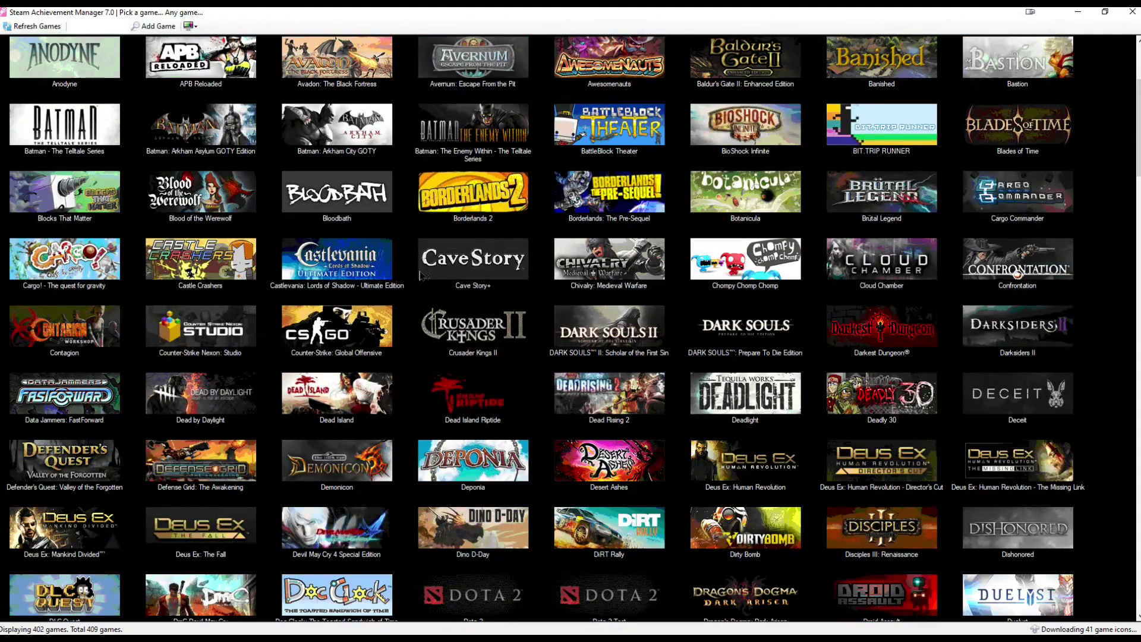
Open Counter-Strike: Global Offensive's achievements, enlarge the window, and commit A Million Points of Blight as locked
double_click(365, 339)
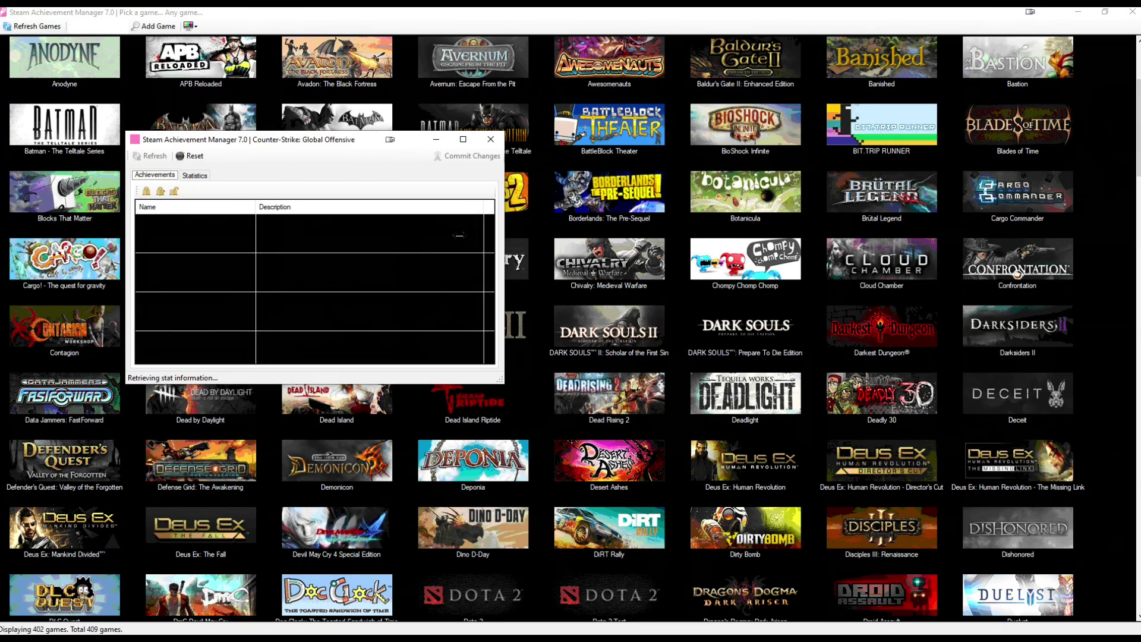
drag(499, 380, 768, 459)
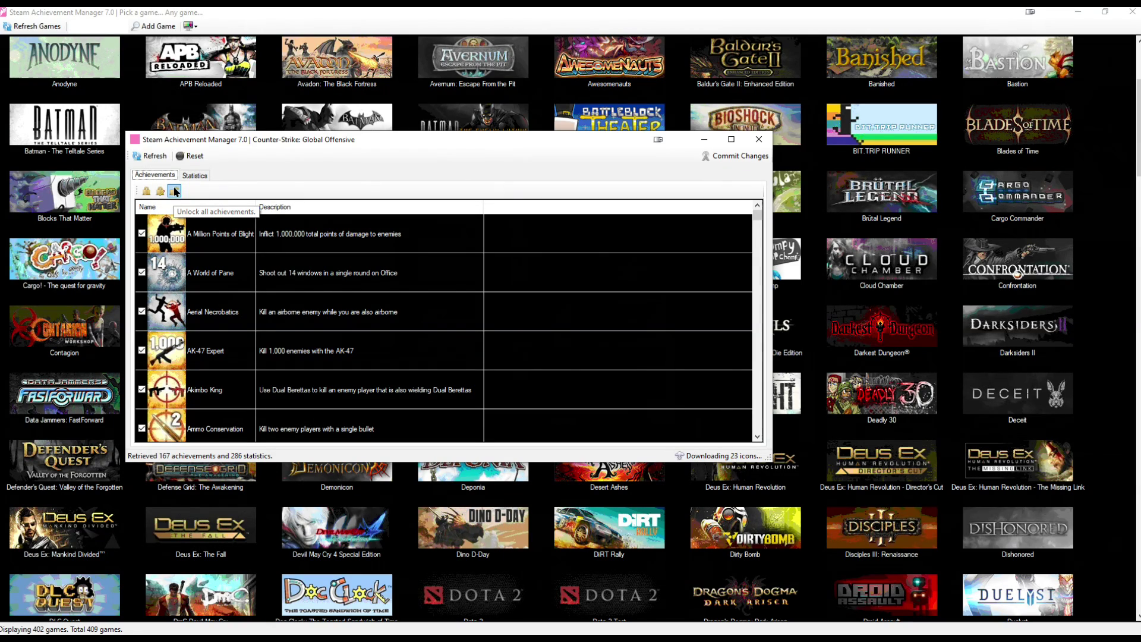
click(141, 233)
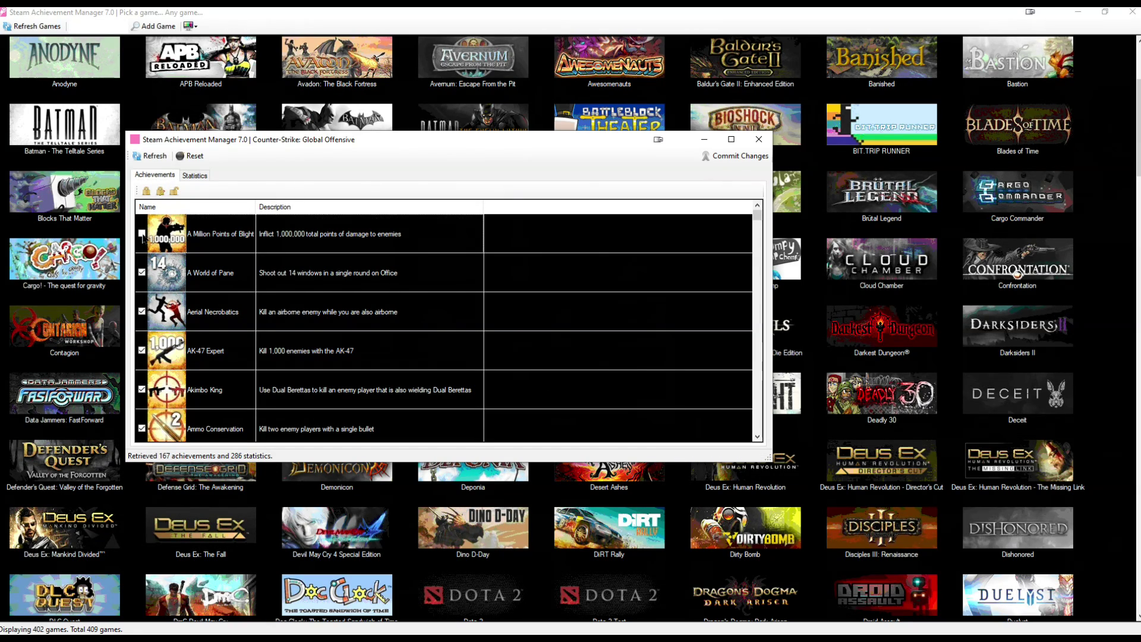
click(749, 159)
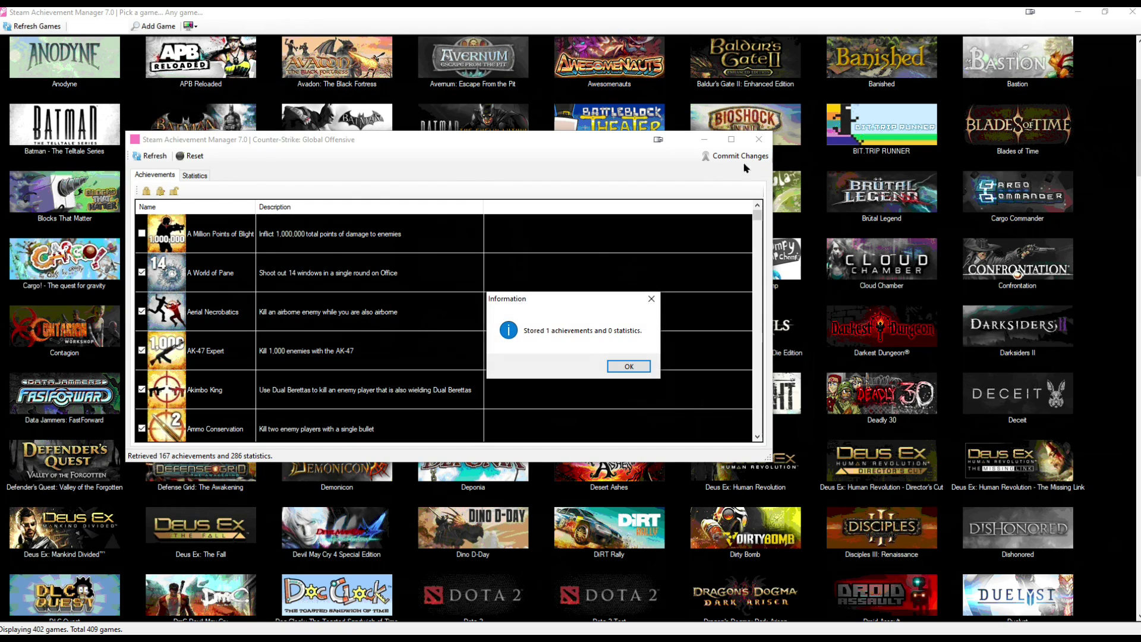
click(631, 366)
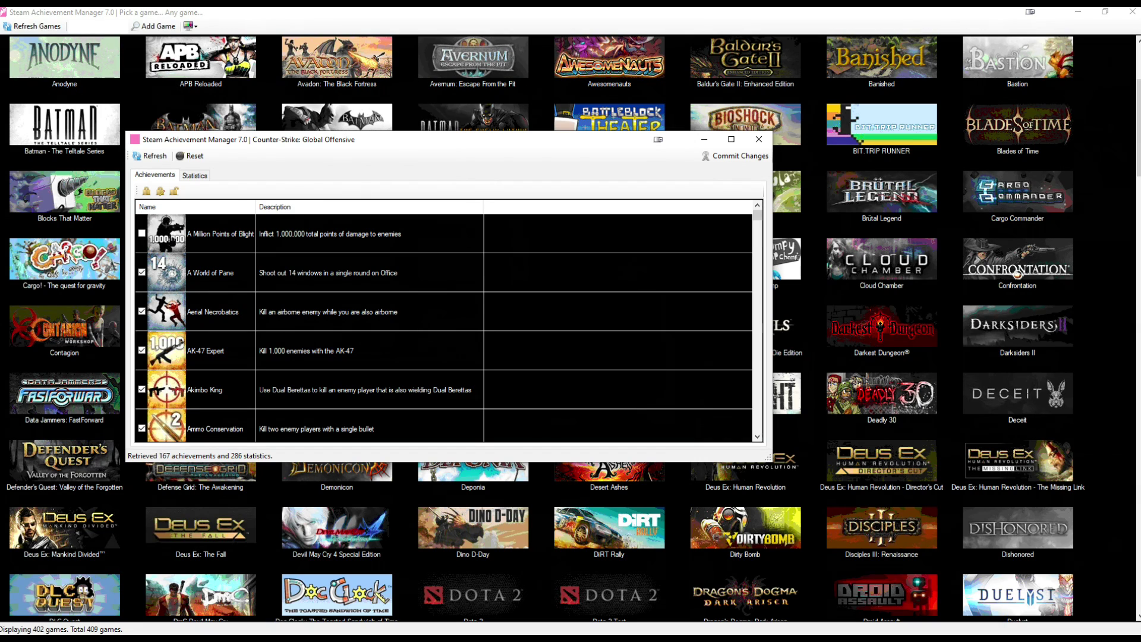
Re-unlock A Million Points of Blight, commit it, and close the CS:GO achievements window
click(142, 235)
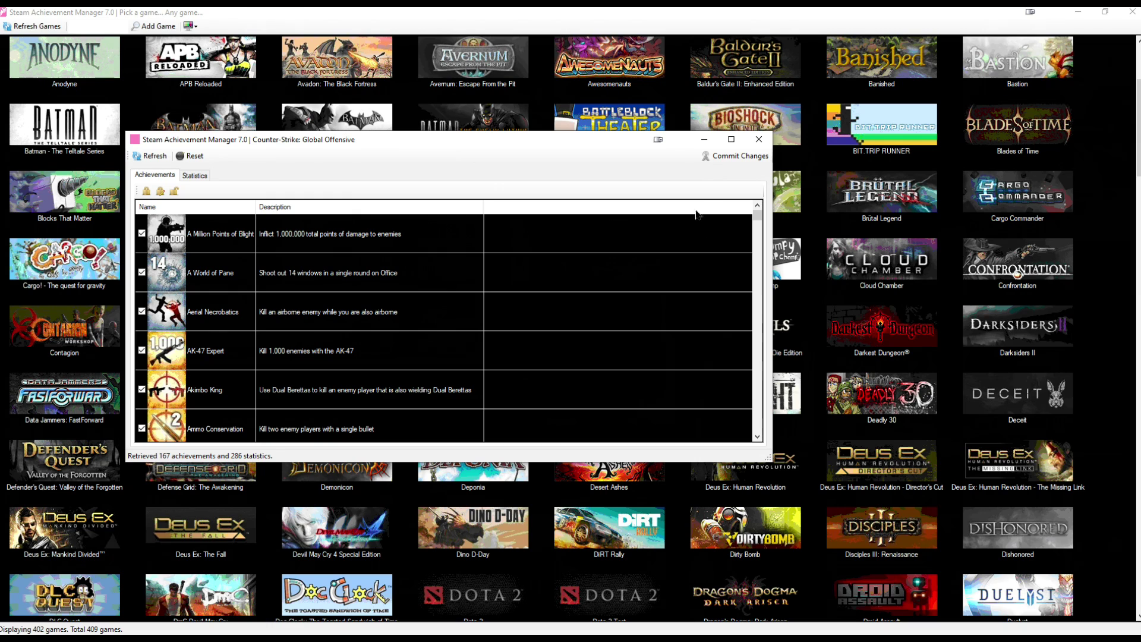
click(735, 156)
click(627, 367)
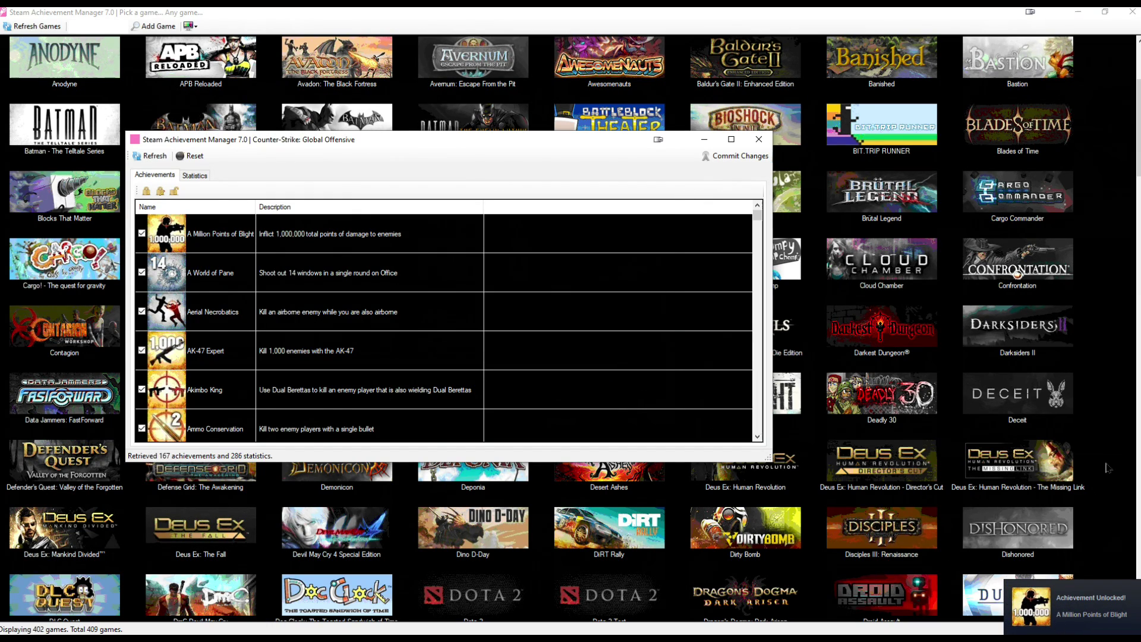
key(alt+F4)
Open BioShock Infinite's achievements full-screen in SAM and its library page in Steam
scroll(677, 445, down, 3)
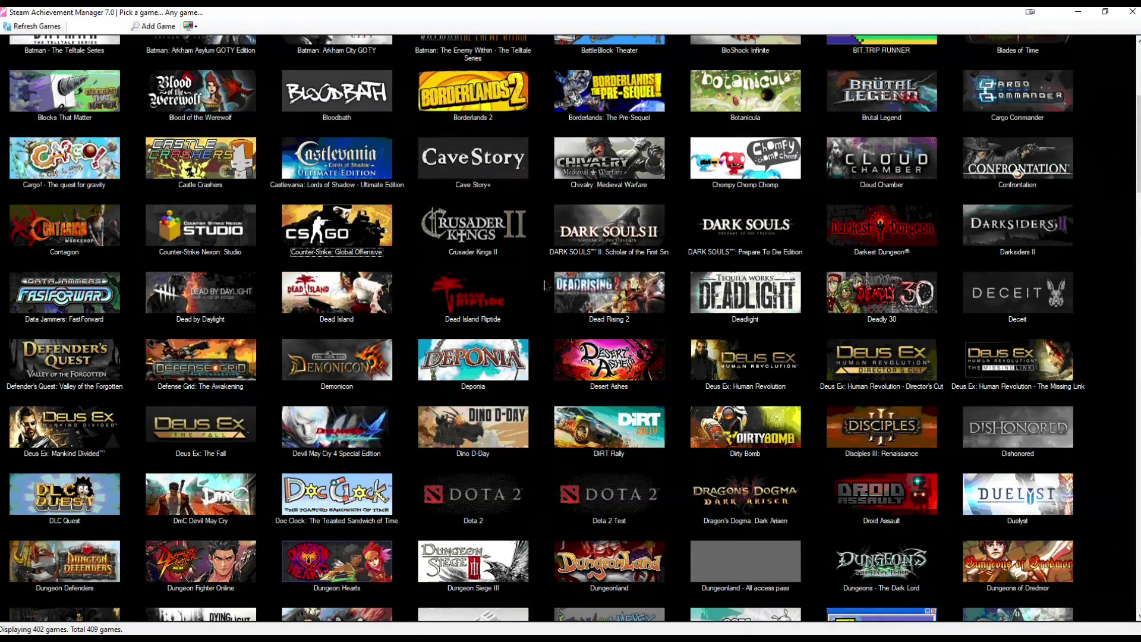
scroll(932, 259, up, 3)
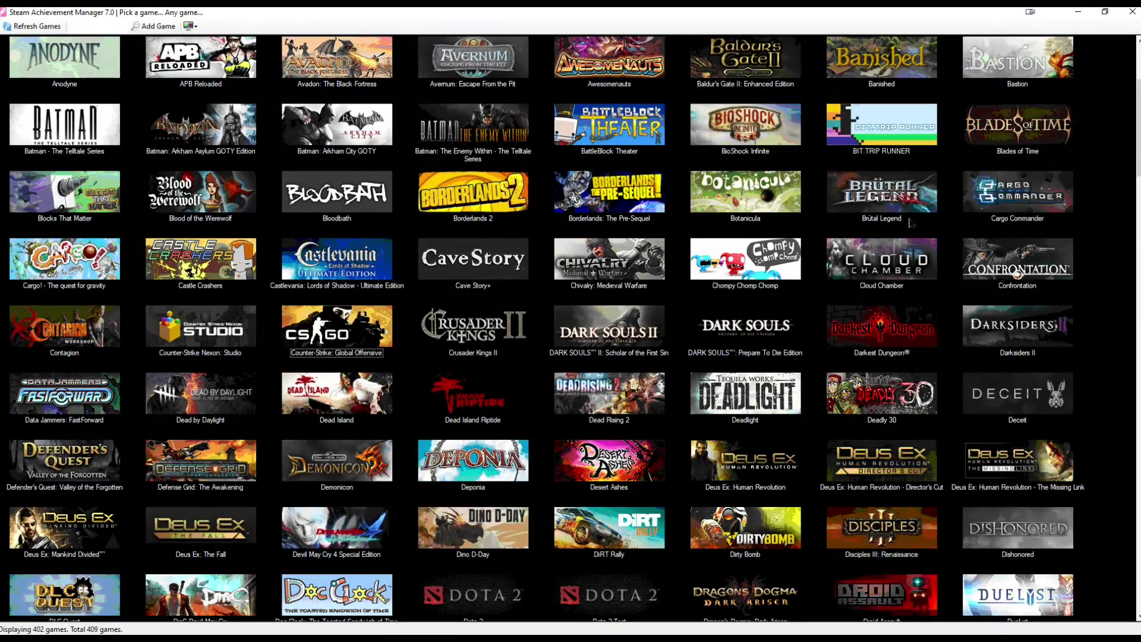
scroll(745, 241, up, 3)
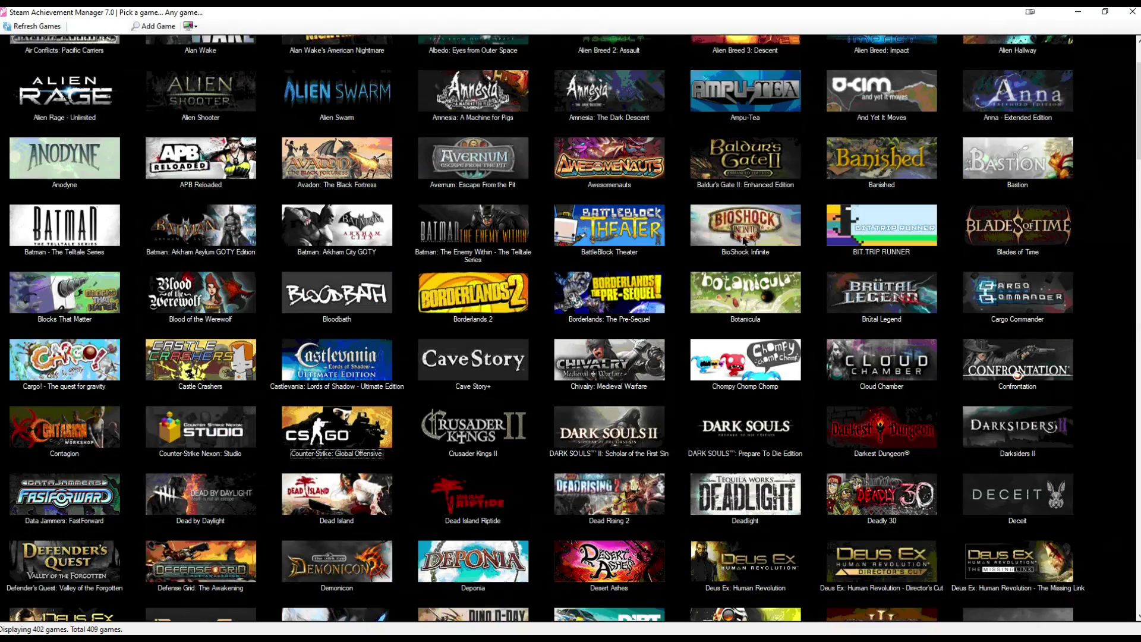
double_click(776, 224)
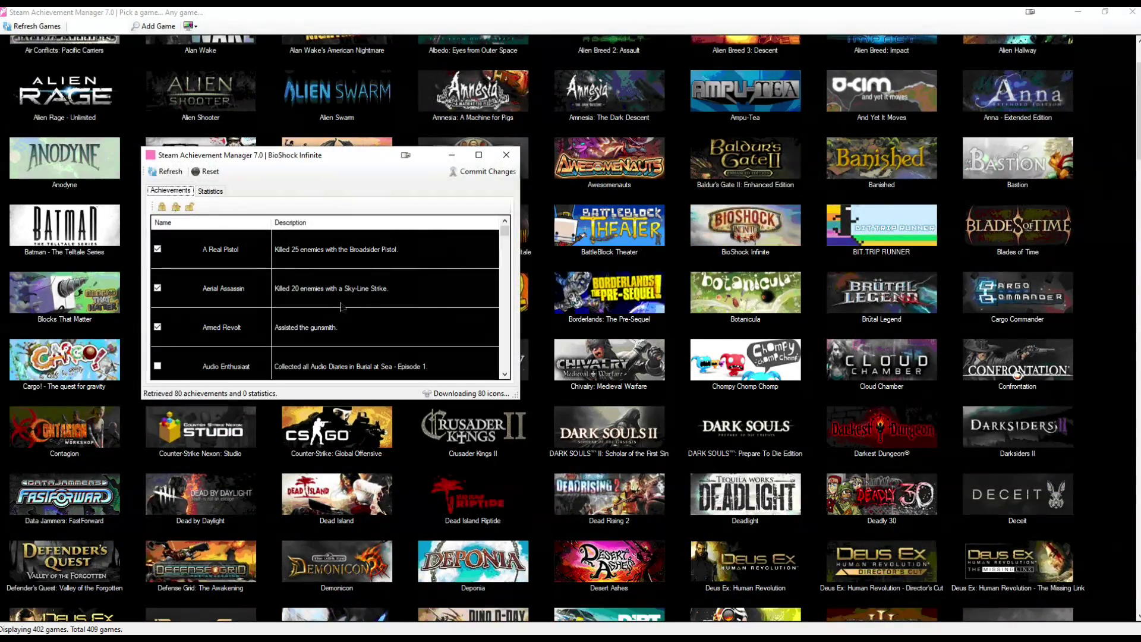
click(478, 155)
scroll(385, 339, down, 13)
scroll(383, 363, down, 15)
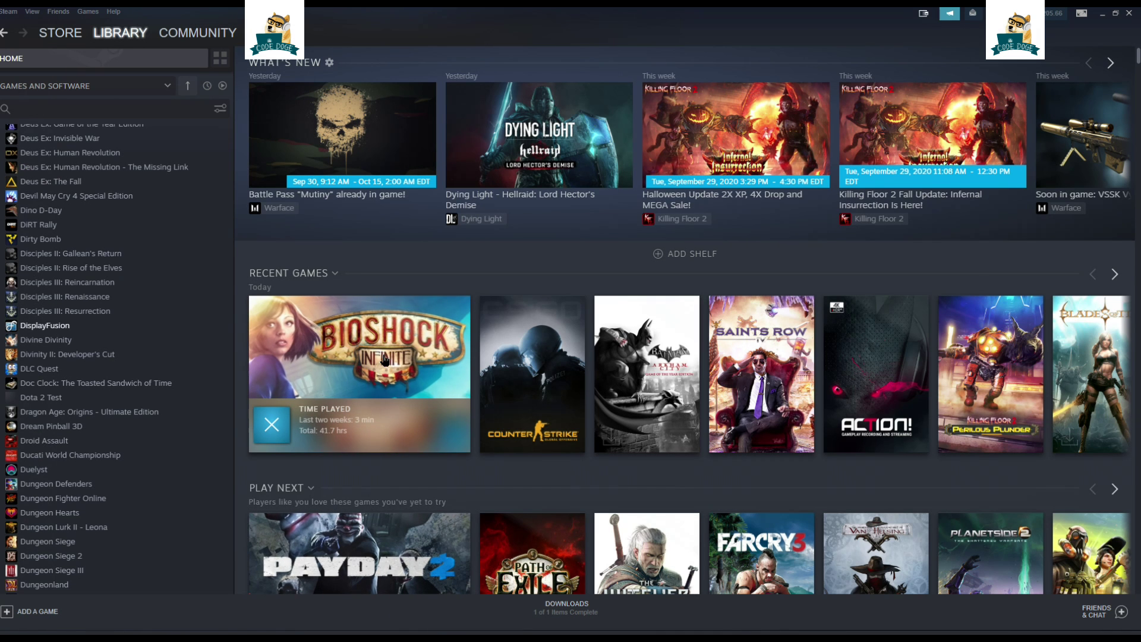
click(384, 359)
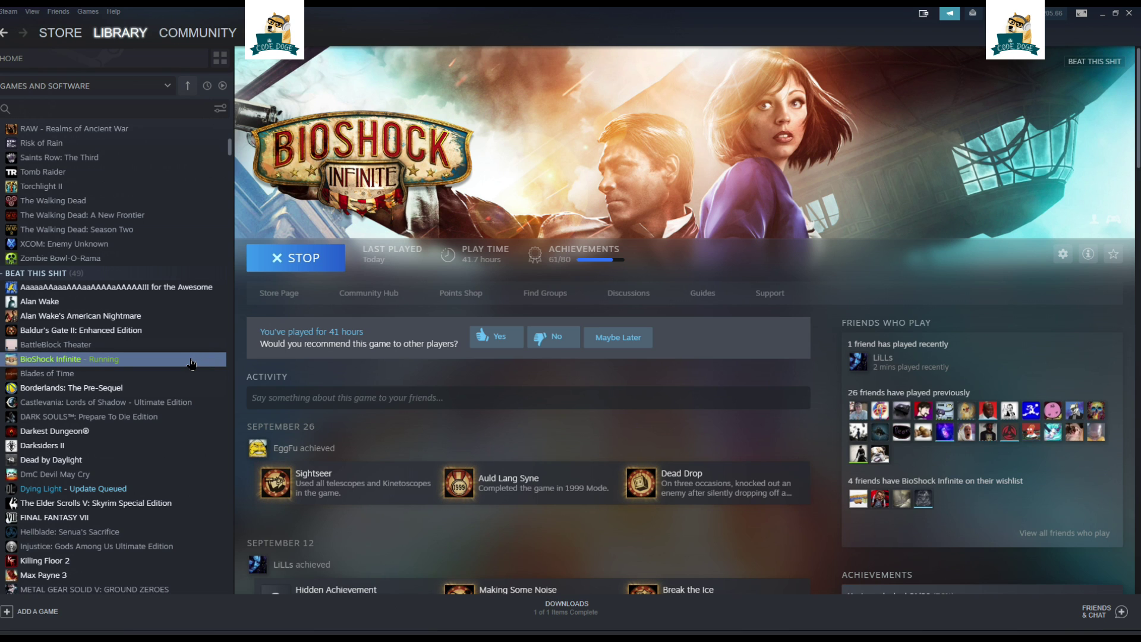
Browse BioShock Infinite's locked achievements in Steam, locating Snowball Effect
scroll(962, 472, down, 5)
click(1097, 437)
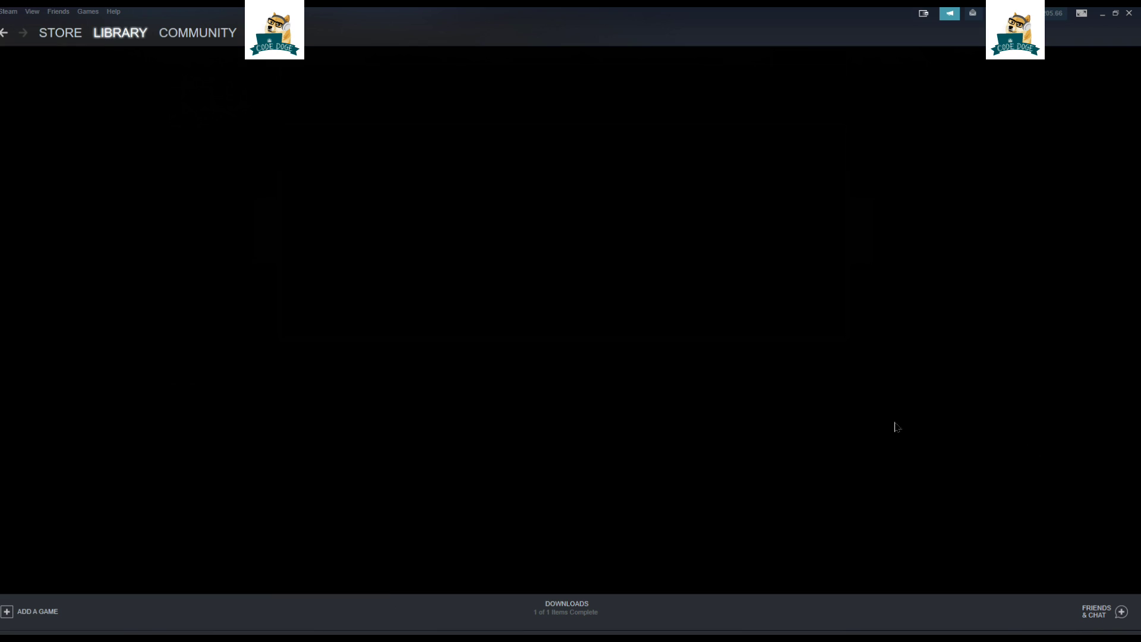
scroll(1120, 416, down, 10)
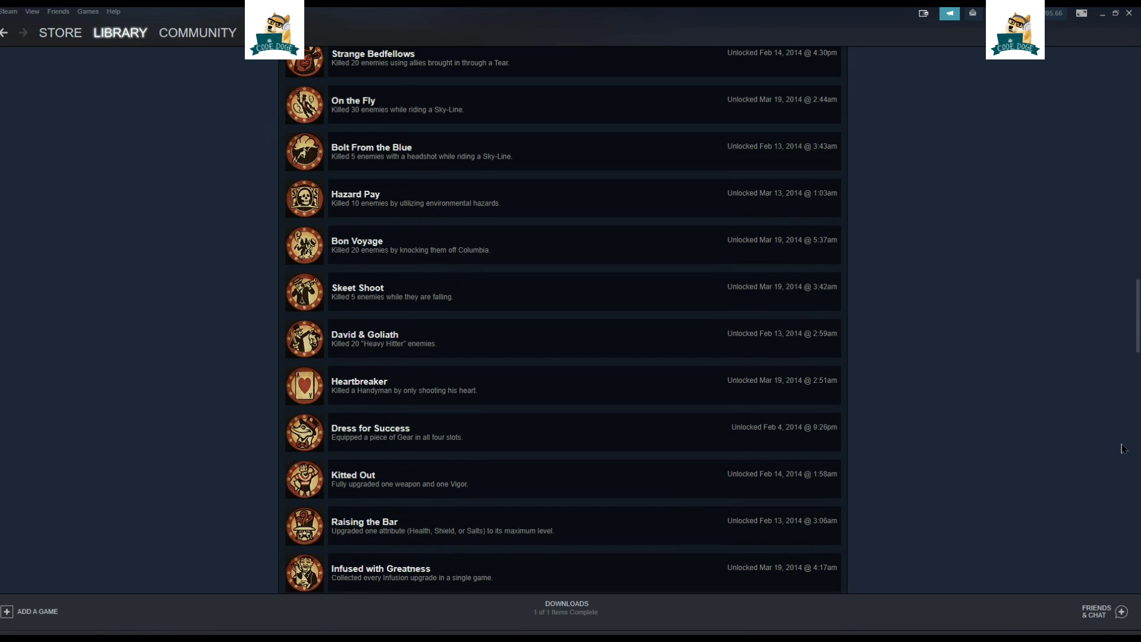
scroll(1129, 350, down, 20)
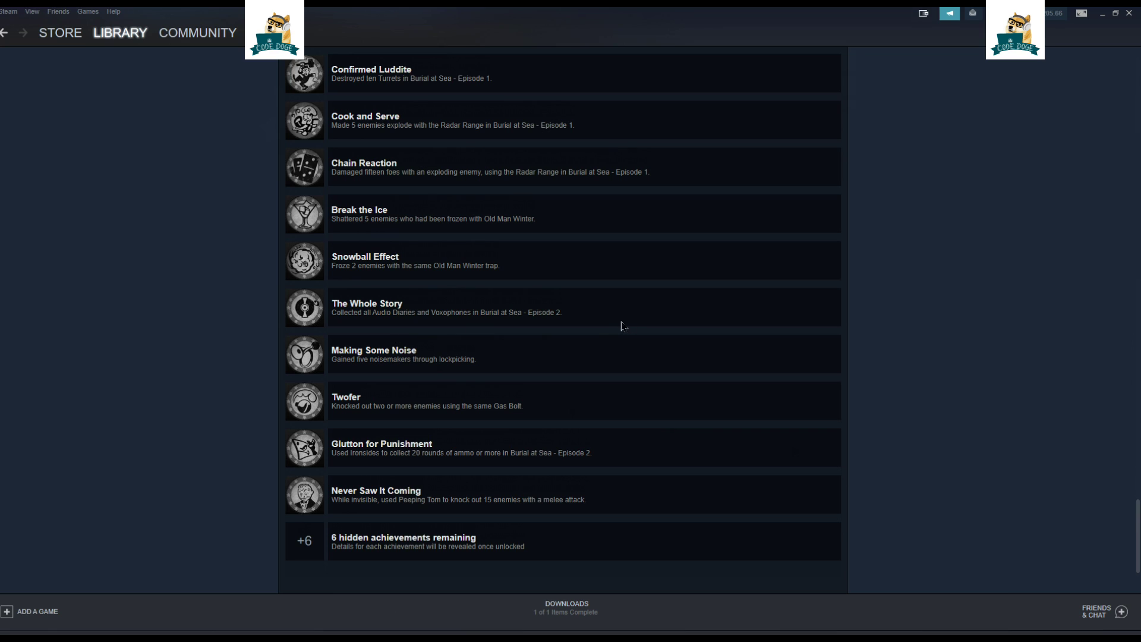
scroll(401, 336, up, 1)
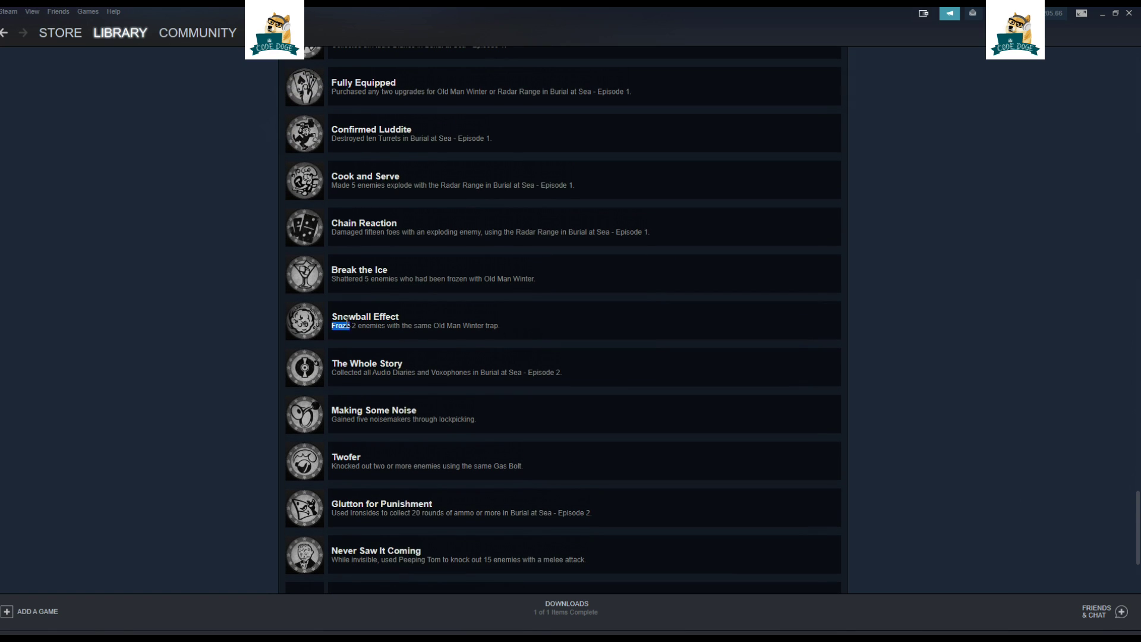
Tick Snowball Effect in SAM's BioShock Infinite window and commit the change
mouse_move(469, 631)
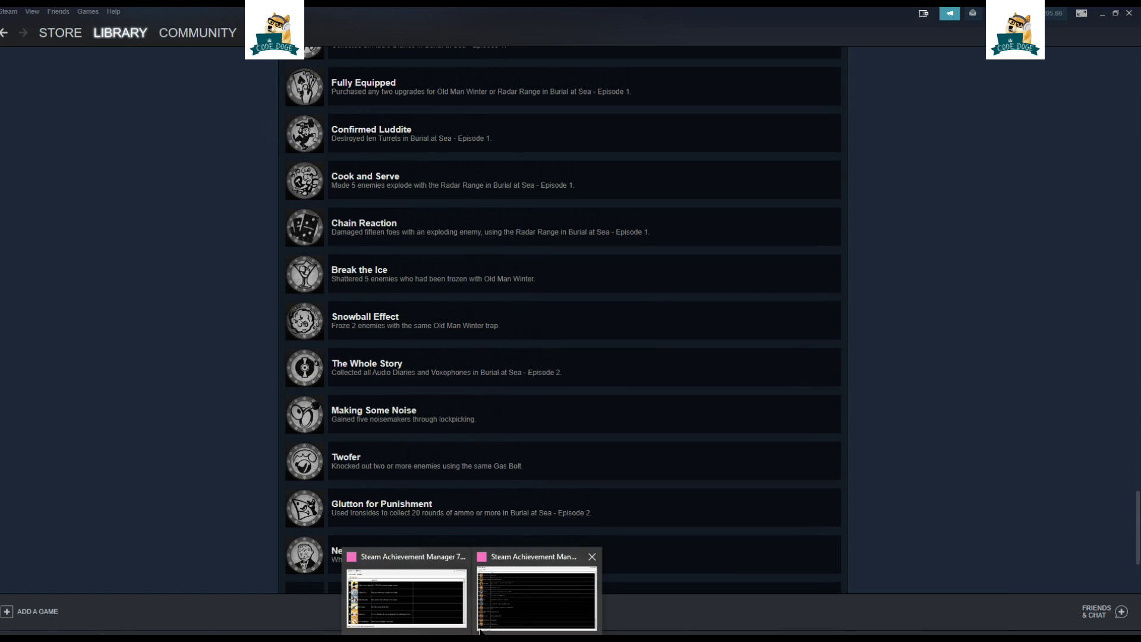
mouse_move(450, 612)
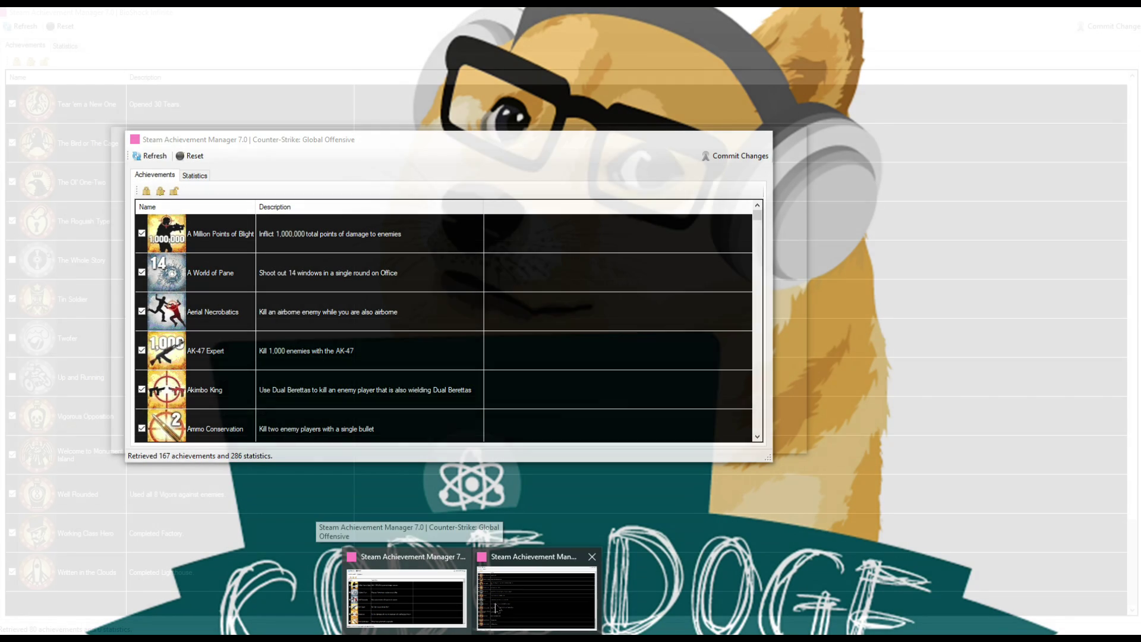
click(537, 598)
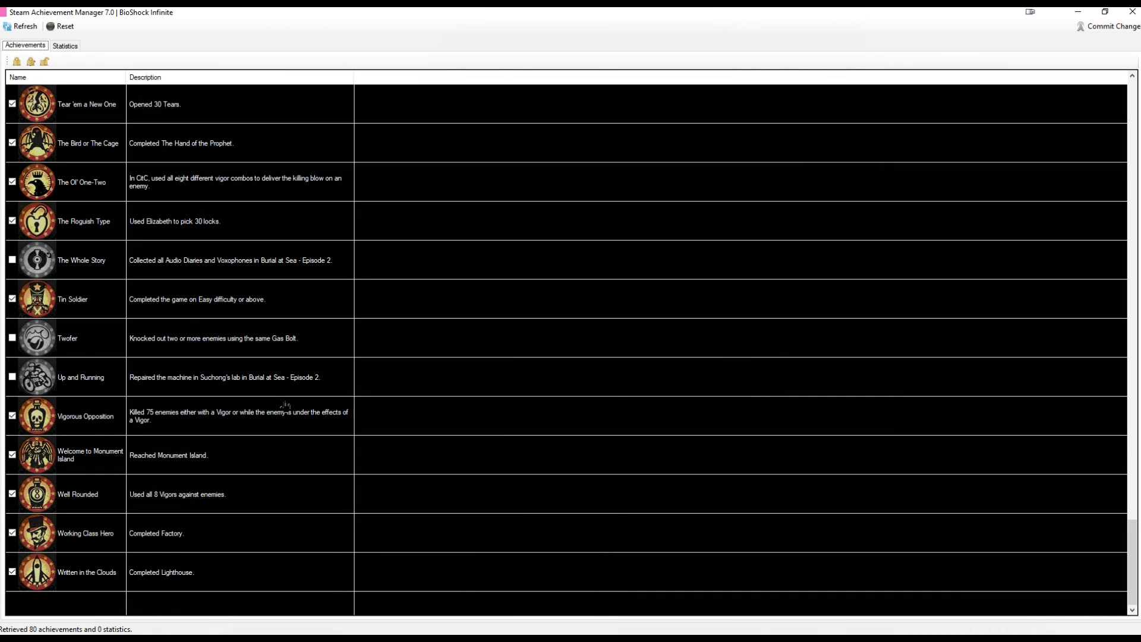
scroll(285, 407, up, 2)
click(12, 143)
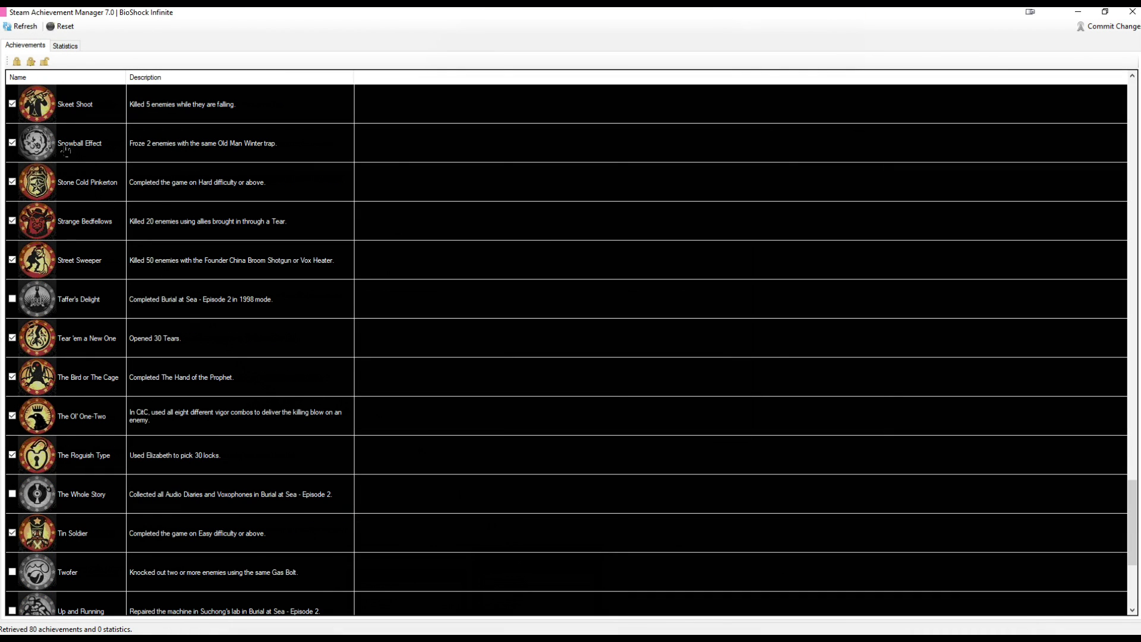
click(1106, 26)
click(613, 369)
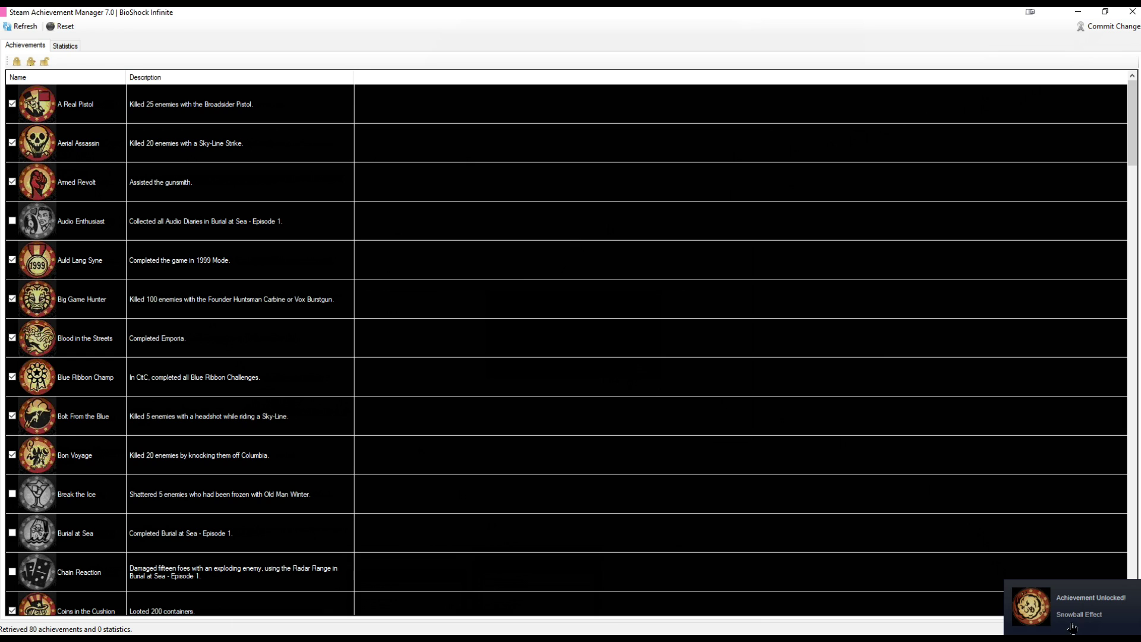
Reload BioShock Infinite's achievements page in the Steam client
click(1064, 606)
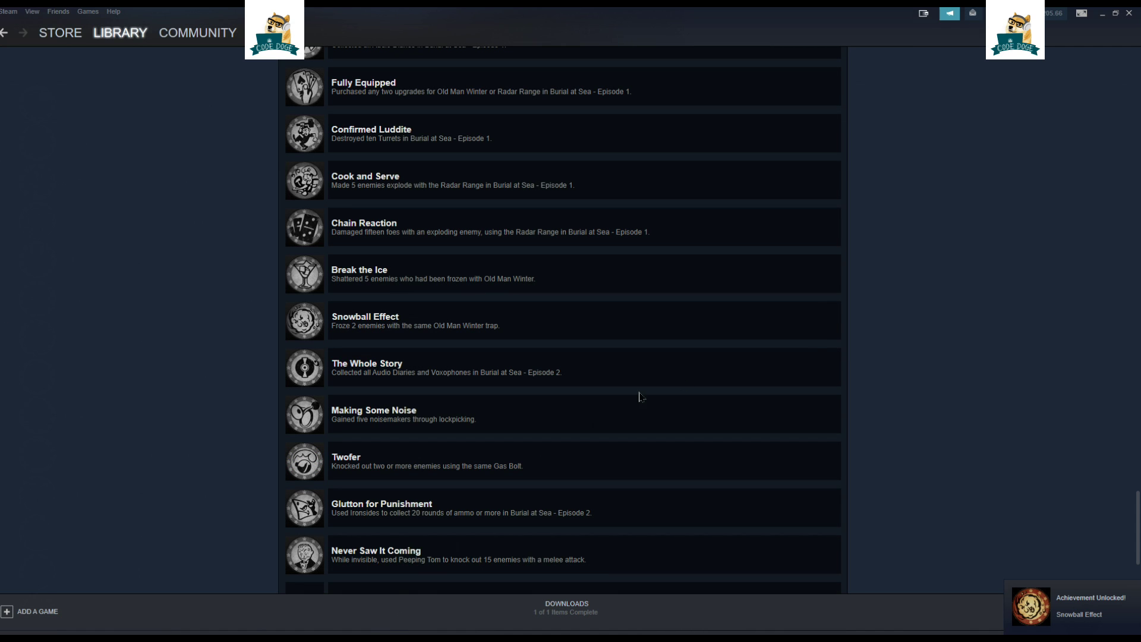
right_click(869, 306)
click(888, 343)
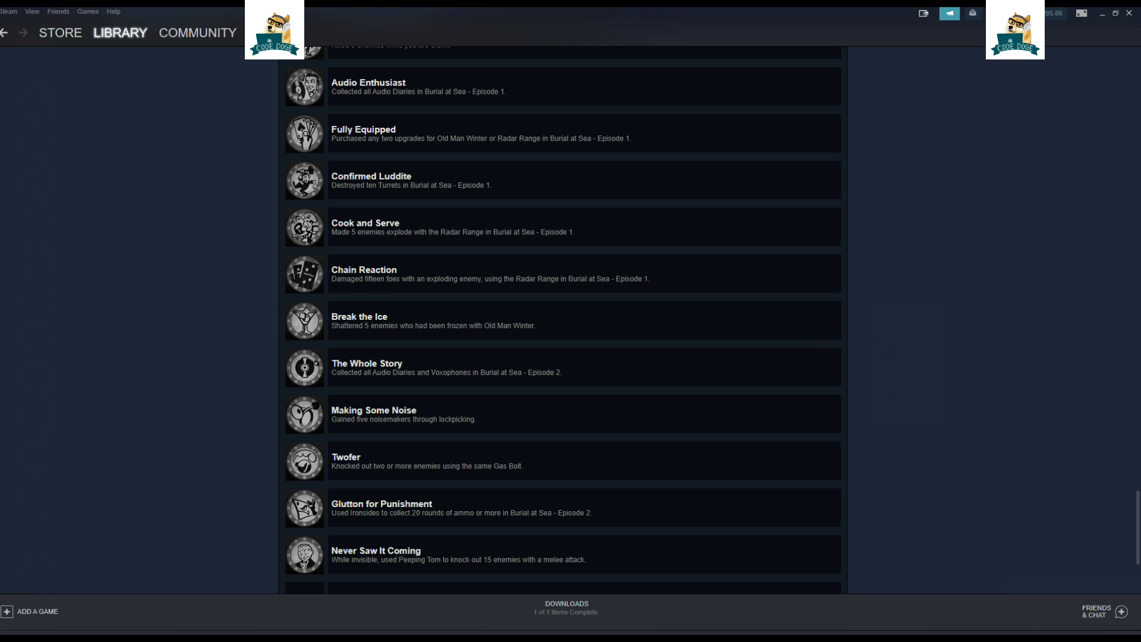
Scroll the unlocked list to confirm Snowball Effect is unlocked, dated Oct 1 @ 2:24pm
scroll(283, 253, up, 9)
scroll(416, 422, down, 3)
drag(425, 334, 257, 350)
click(257, 350)
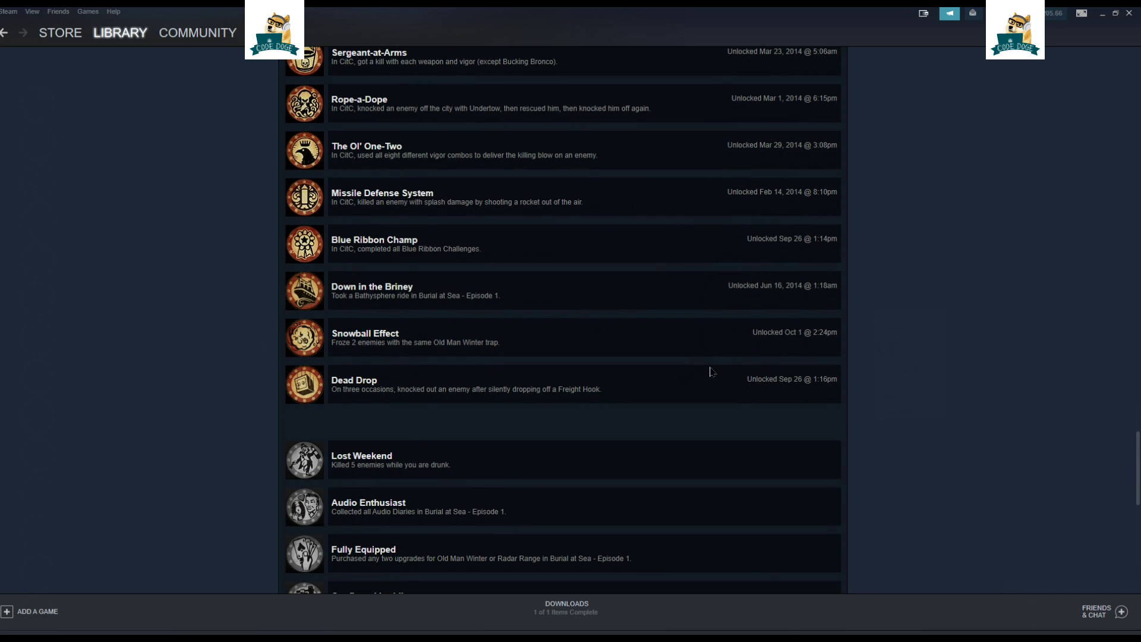